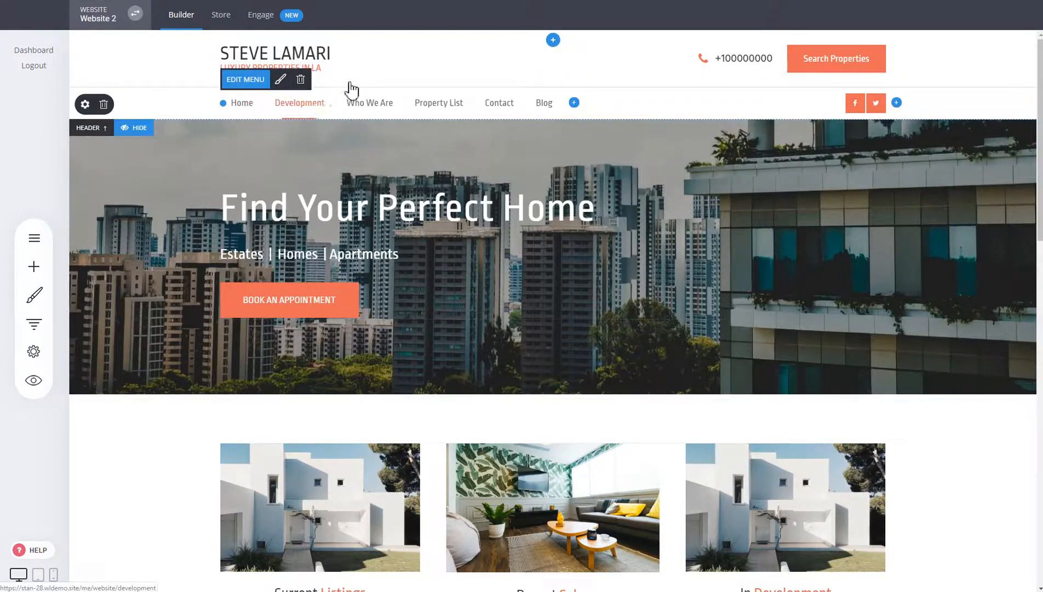
- Move the navigation menu up into the top header row and select the phone number
{"action": "left_click_drag", "start_coordinate": [351, 86], "coordinate": [890, 70]}
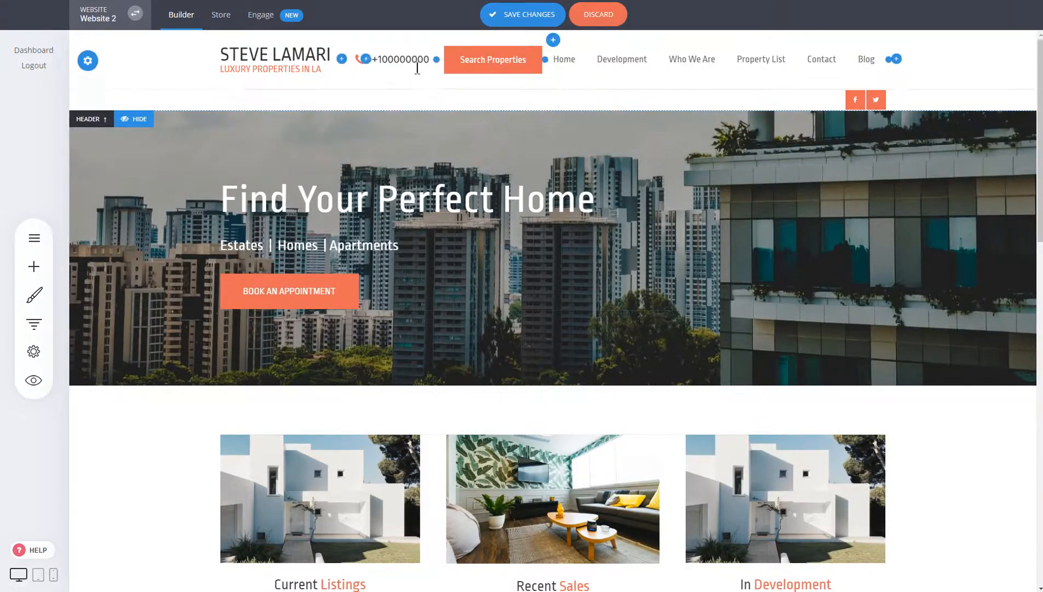
{"action": "left_click", "coordinate": [415, 61]}
{"action": "left_click", "coordinate": [678, 35]}
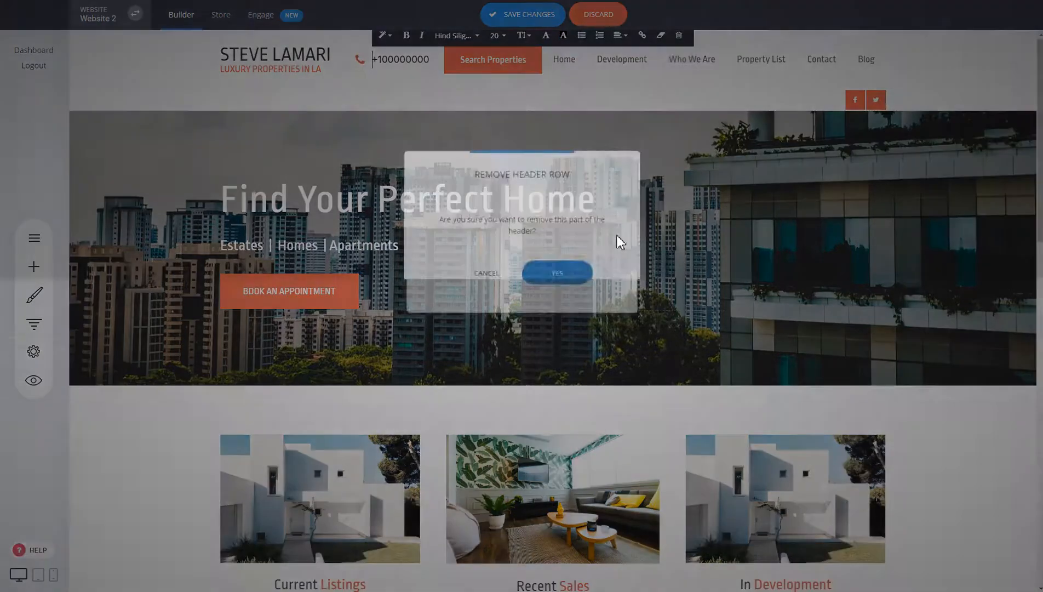
{"action": "left_click", "coordinate": [555, 274]}
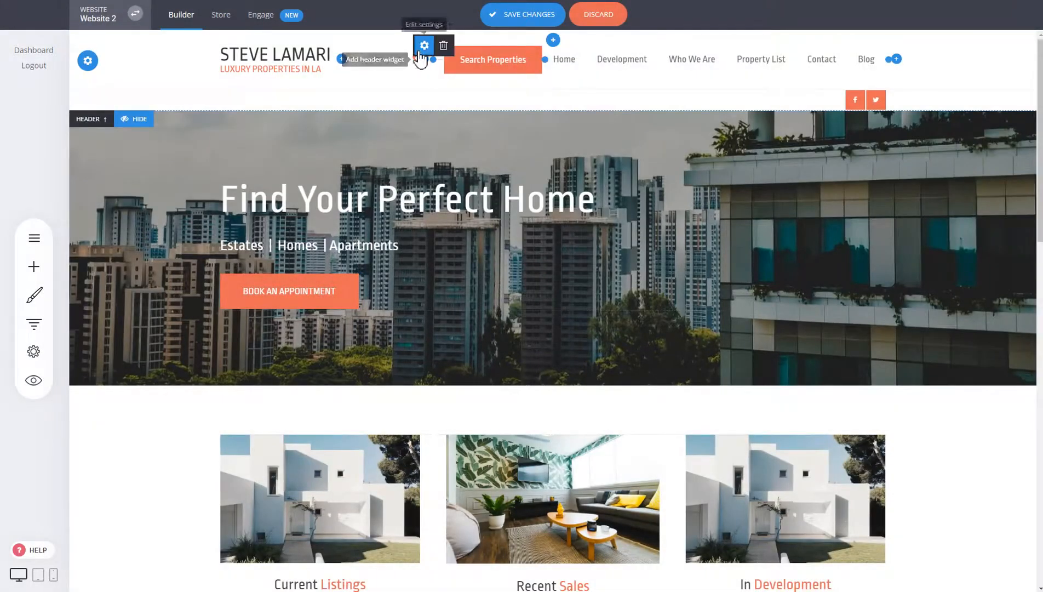
- Delete the phone number widget and move Search Properties to the right of Blog
{"action": "left_click", "coordinate": [444, 47]}
{"action": "left_click", "coordinate": [559, 259]}
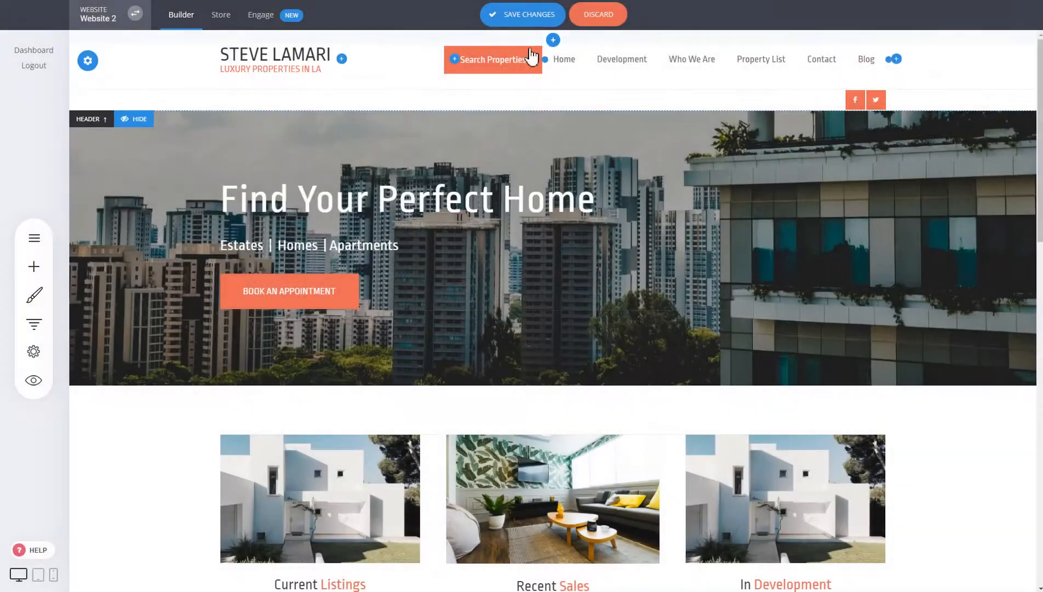
{"action": "left_click_drag", "start_coordinate": [493, 59], "coordinate": [885, 65]}
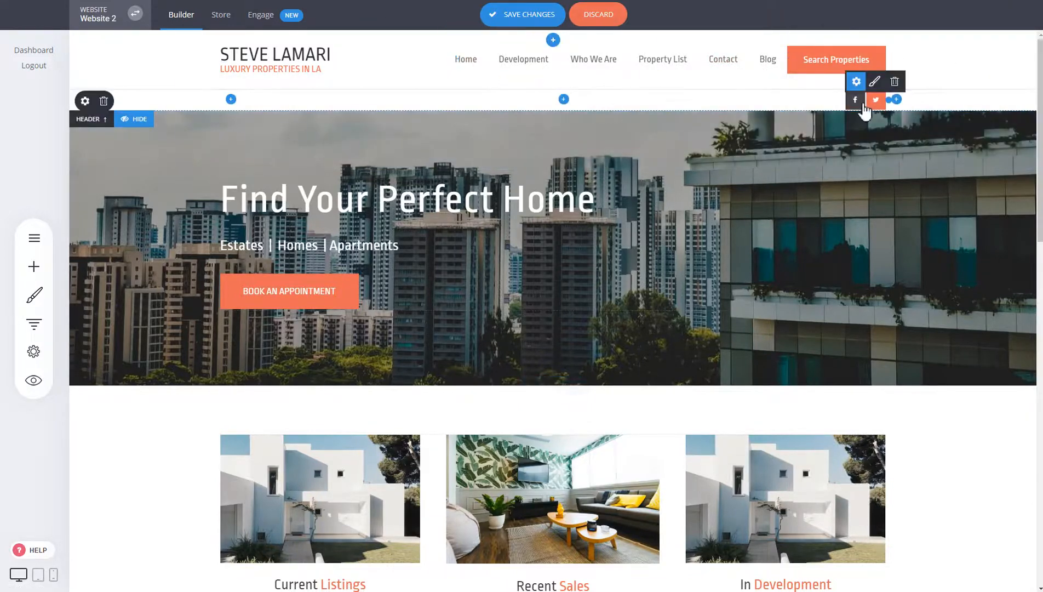
- Delete the second header row containing the social media icons
{"action": "left_click", "coordinate": [104, 105]}
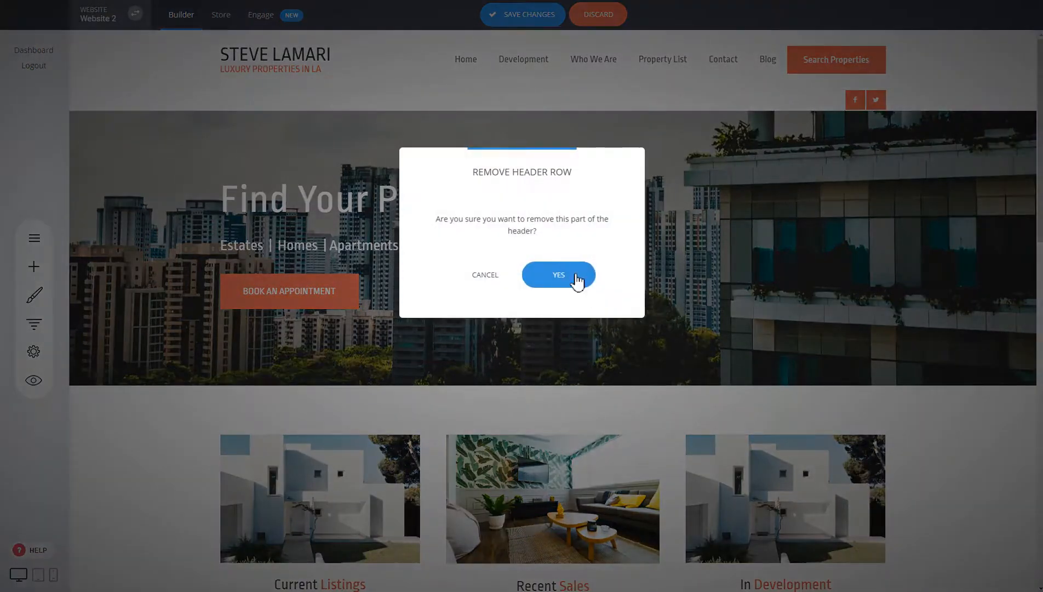
{"action": "left_click", "coordinate": [573, 276]}
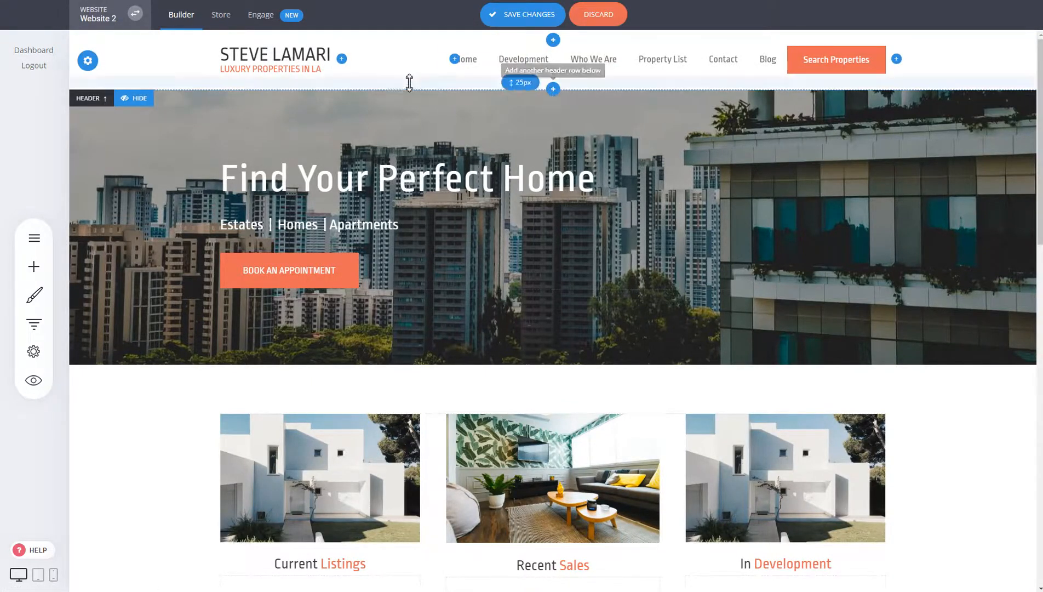
- Add an empty header row above the navigation, keep its default background, and show available widgets
{"action": "left_click", "coordinate": [554, 40]}
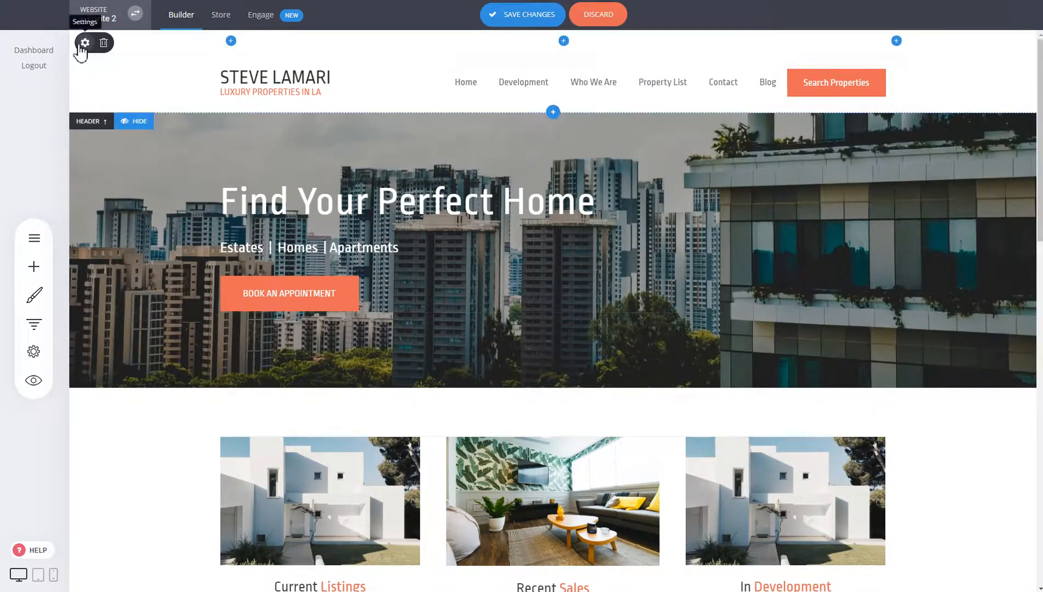
{"action": "left_click", "coordinate": [81, 42]}
{"action": "left_click", "coordinate": [448, 120]}
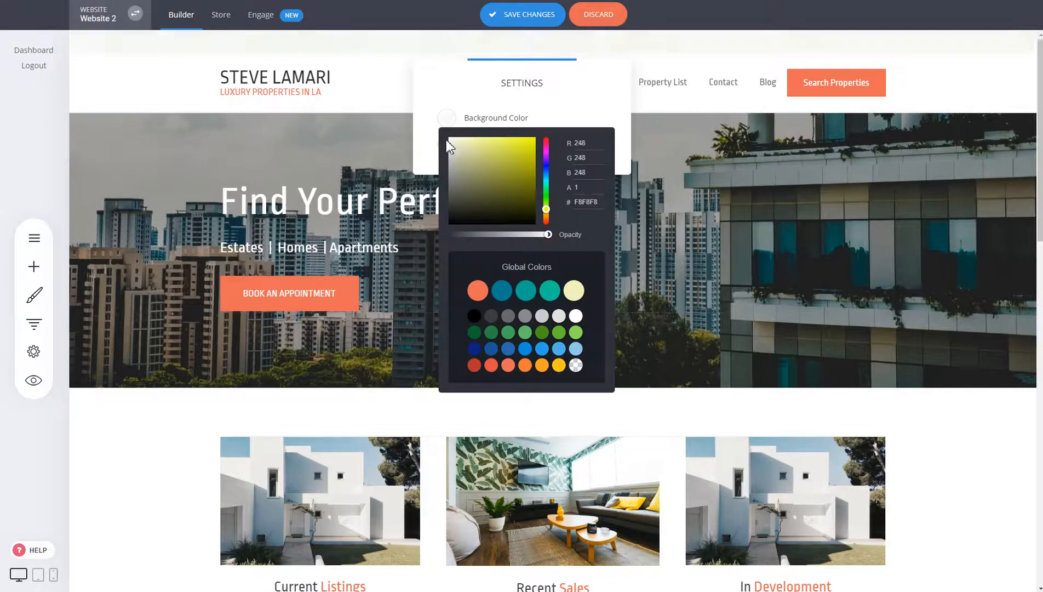
{"action": "left_click", "coordinate": [352, 48]}
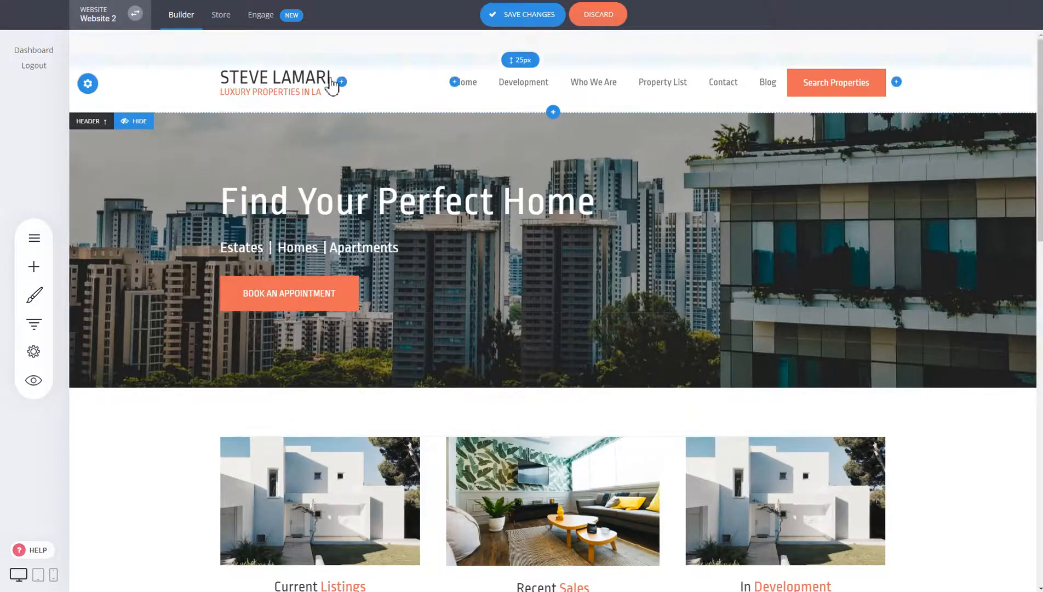
{"action": "left_click", "coordinate": [897, 42]}
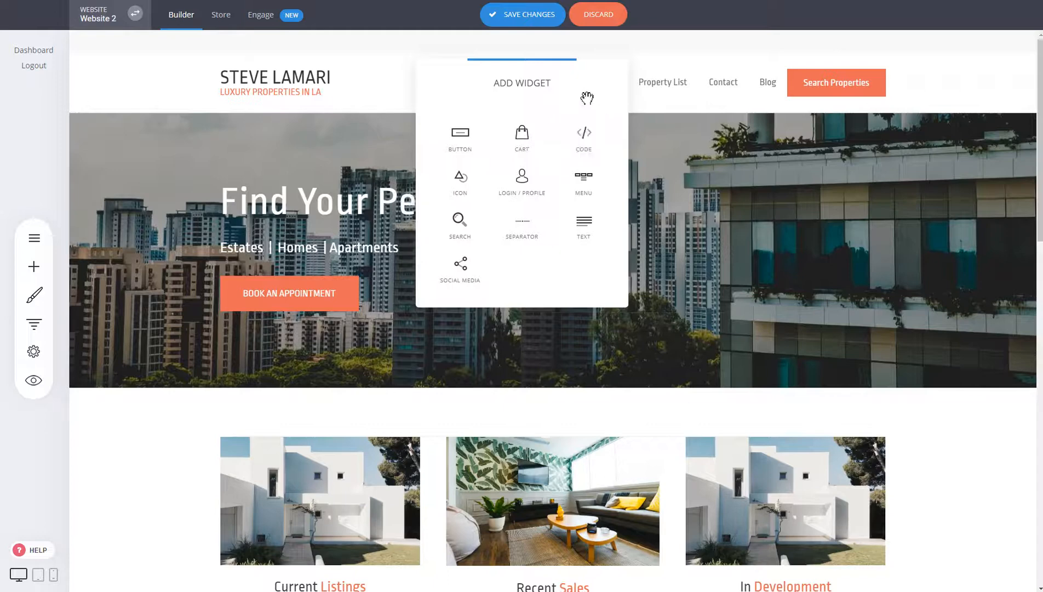
- Add a shopping cart icon and a search box to the new top header row
{"action": "left_click", "coordinate": [522, 137]}
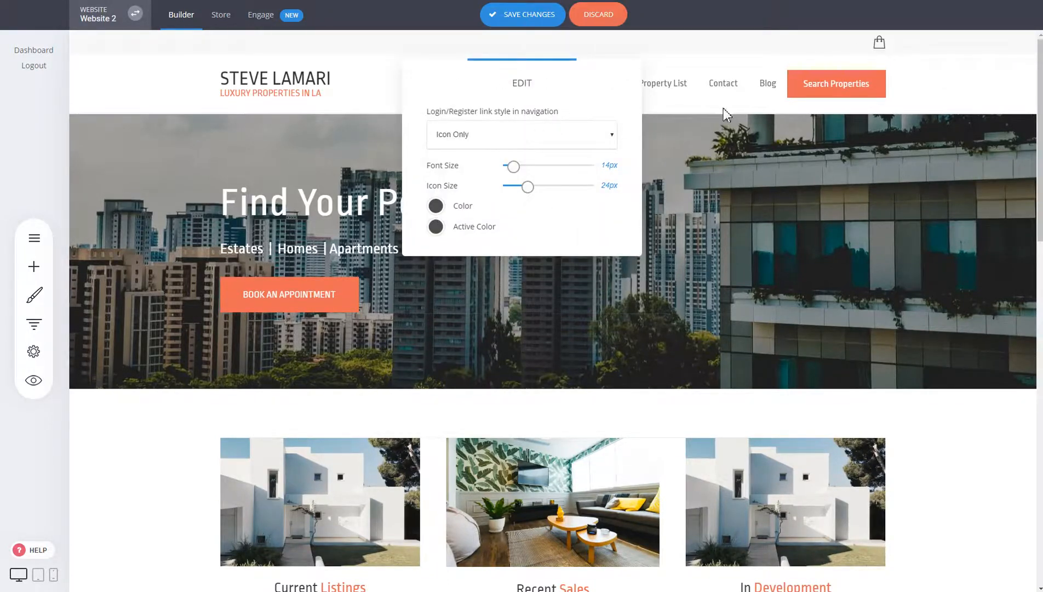
{"action": "left_click", "coordinate": [669, 119]}
{"action": "left_click", "coordinate": [898, 43]}
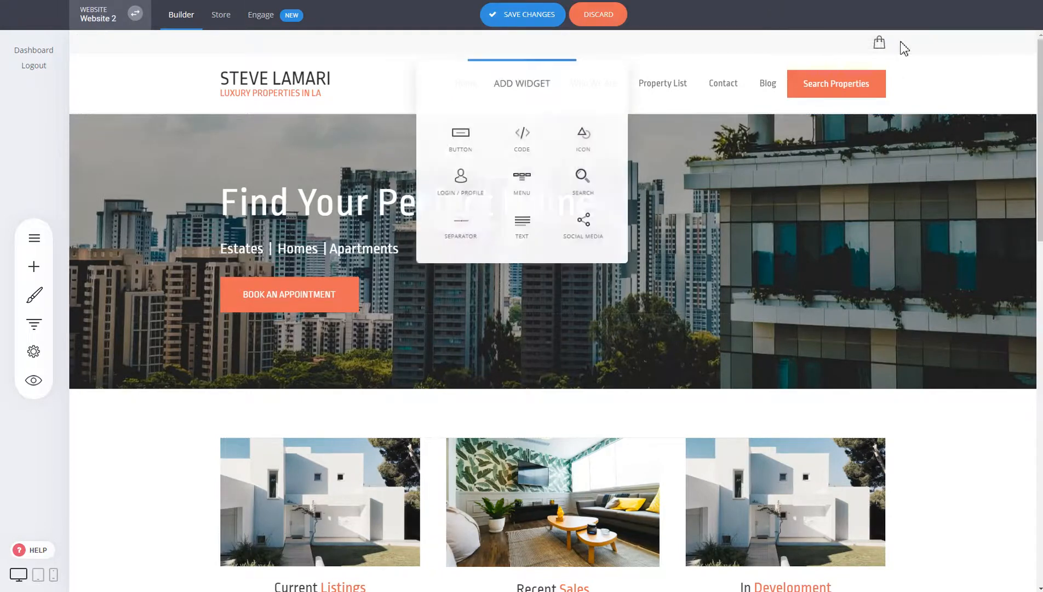
{"action": "left_click", "coordinate": [590, 189]}
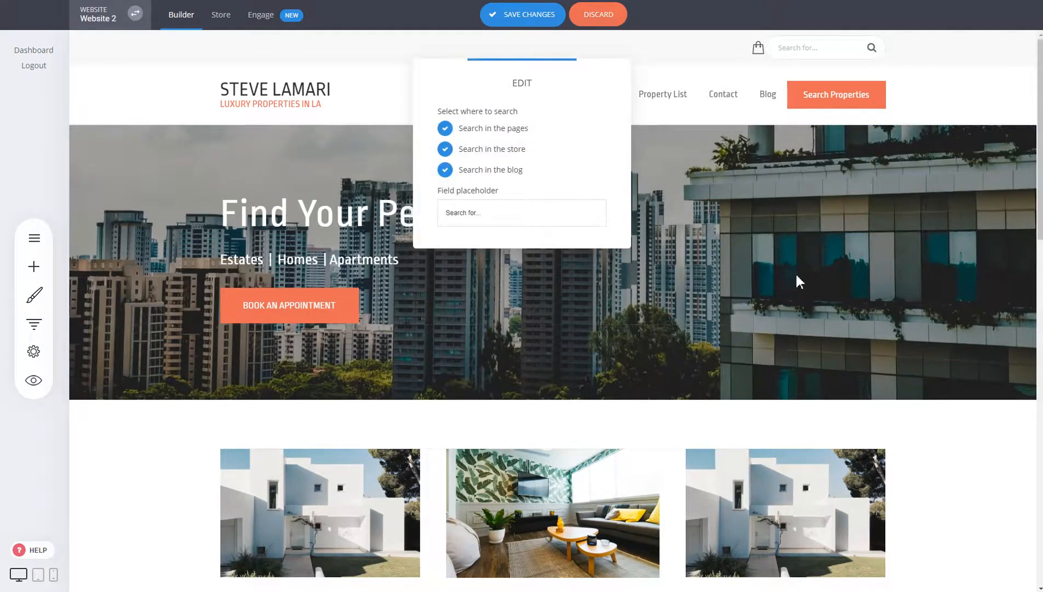
{"action": "left_click", "coordinate": [934, 182]}
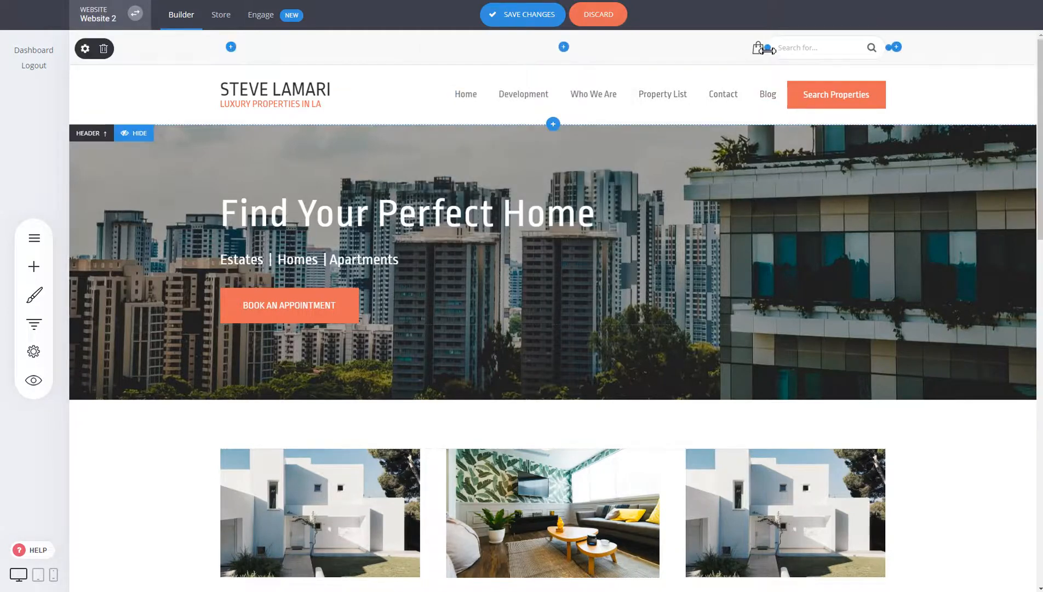
- Nudge the bag icon left of the search box, then add and remove a trial row below
{"action": "left_click_drag", "start_coordinate": [768, 51], "coordinate": [758, 49]}
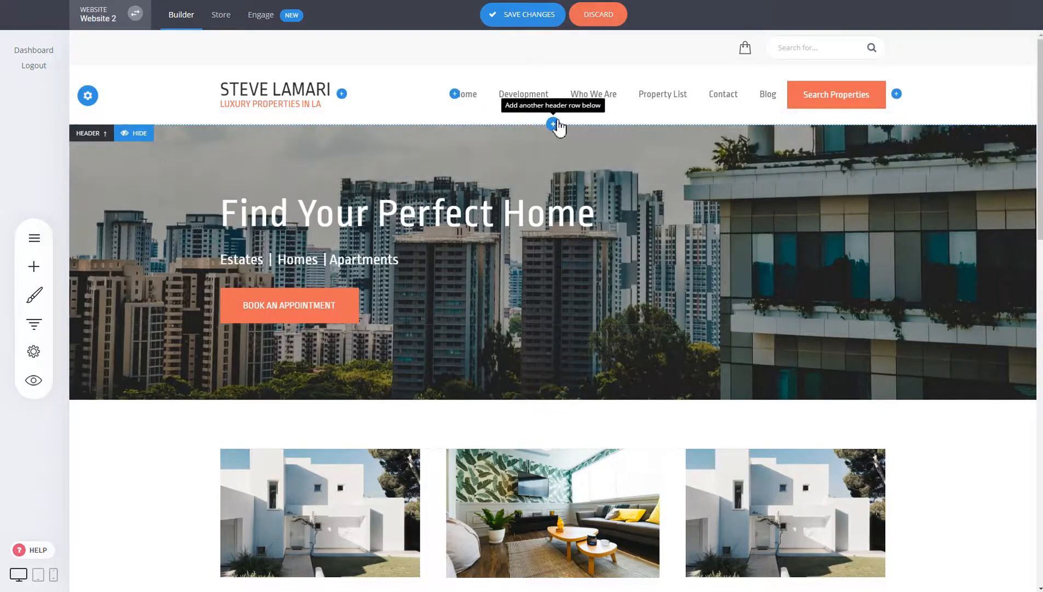
{"action": "left_click", "coordinate": [554, 124]}
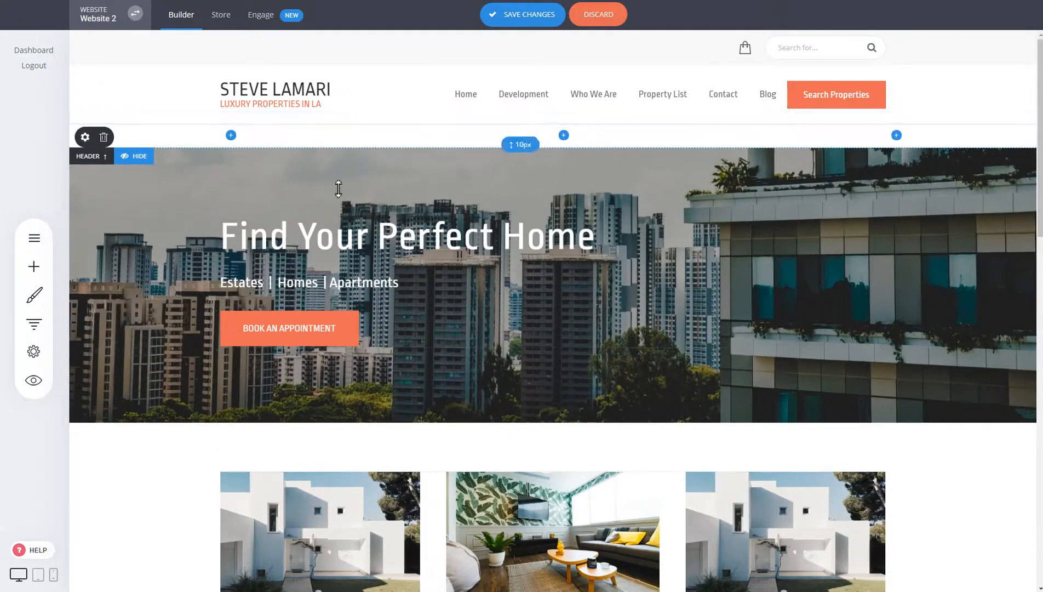
{"action": "left_click", "coordinate": [103, 137]}
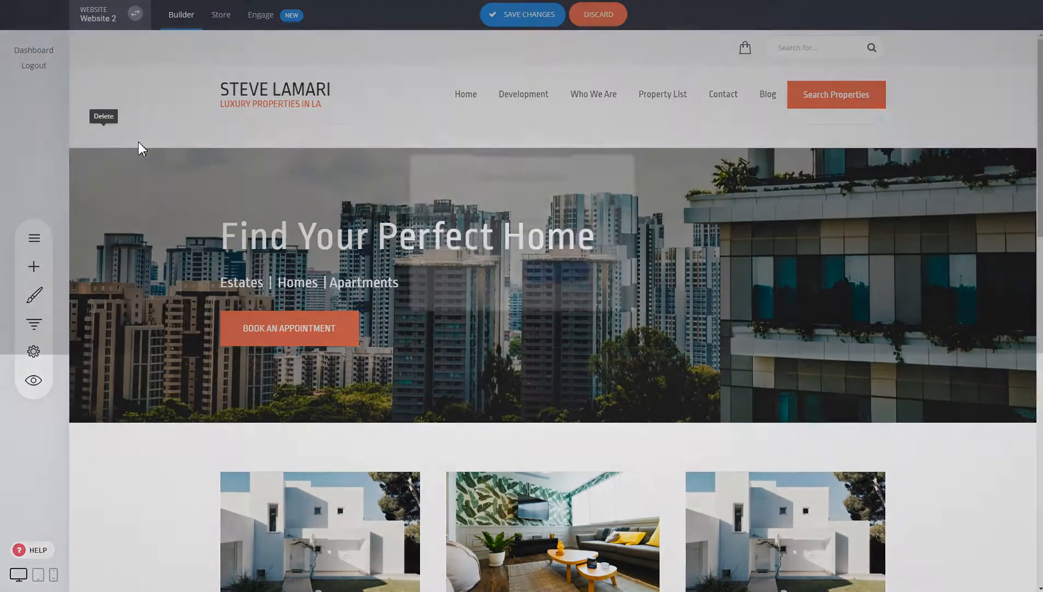
{"action": "left_click", "coordinate": [559, 273]}
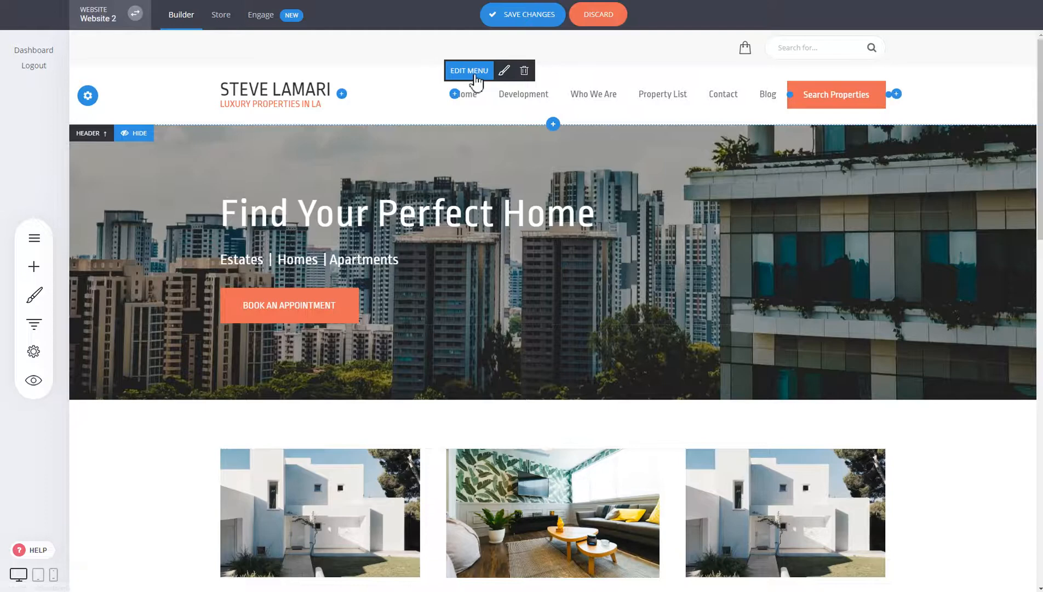
- Open the navigation menu's item list and move the panel aside from the page centre
{"action": "left_click", "coordinate": [475, 80]}
{"action": "left_click_drag", "start_coordinate": [519, 84], "coordinate": [308, 52]}
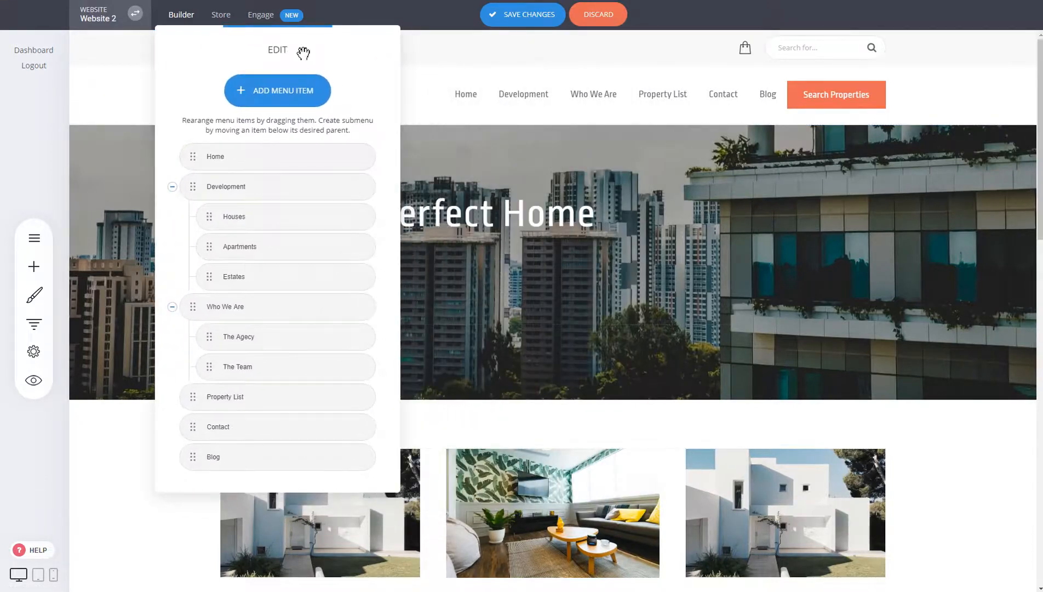
{"action": "mouse_move", "coordinate": [277, 192]}
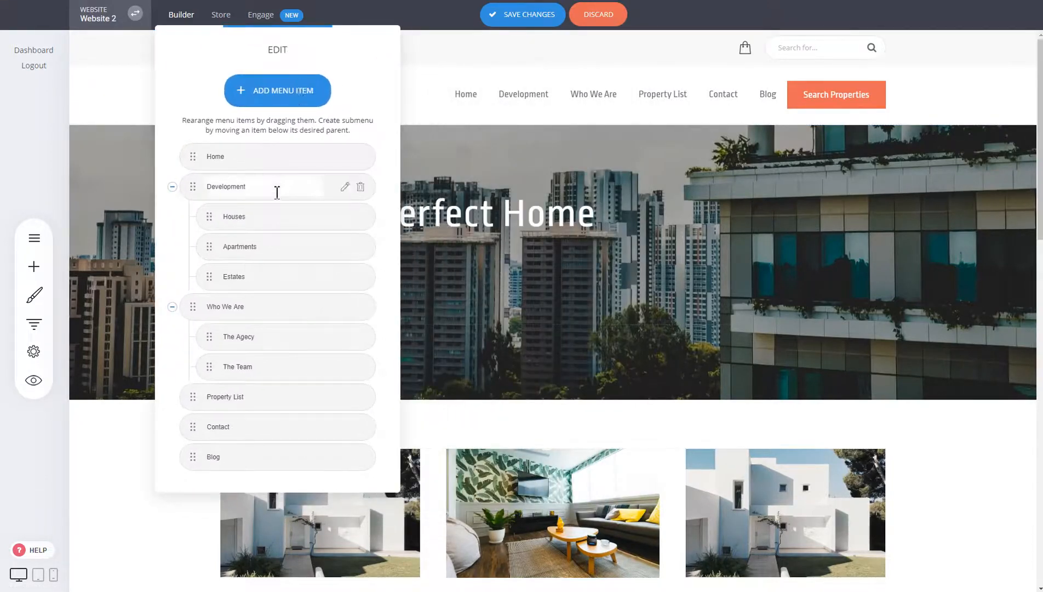
- Browse the Page, Store and Anchor Point link types for a new menu item, then cancel
{"action": "left_click", "coordinate": [261, 100]}
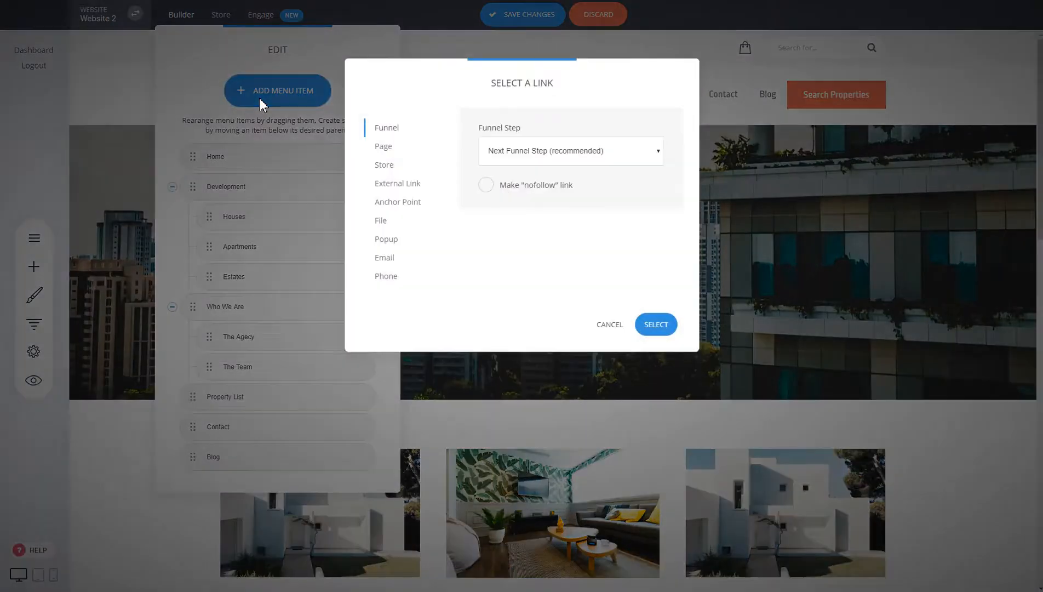
{"action": "left_click", "coordinate": [393, 148]}
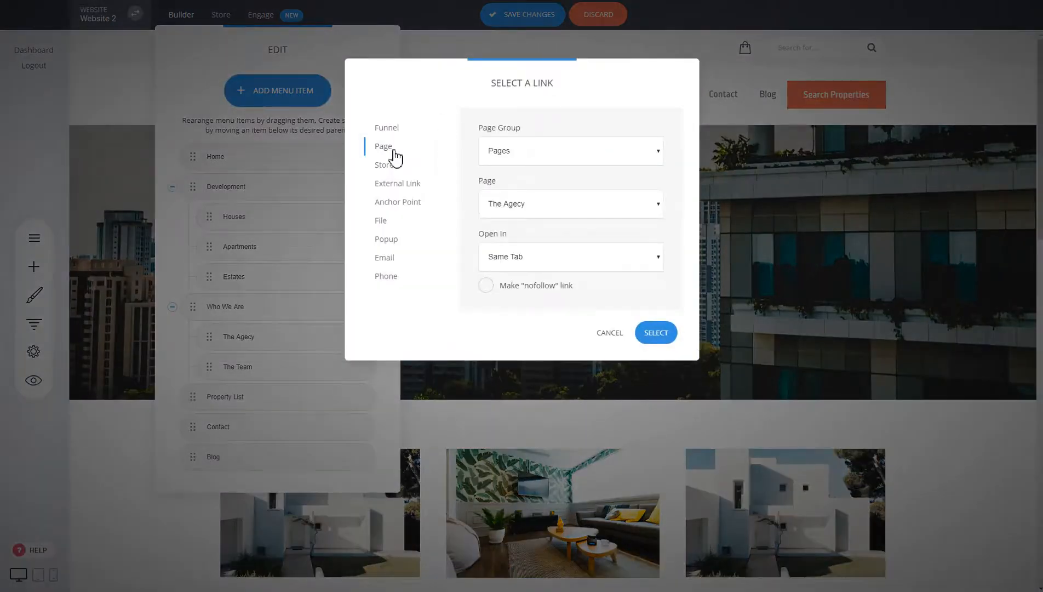
{"action": "left_click", "coordinate": [387, 165]}
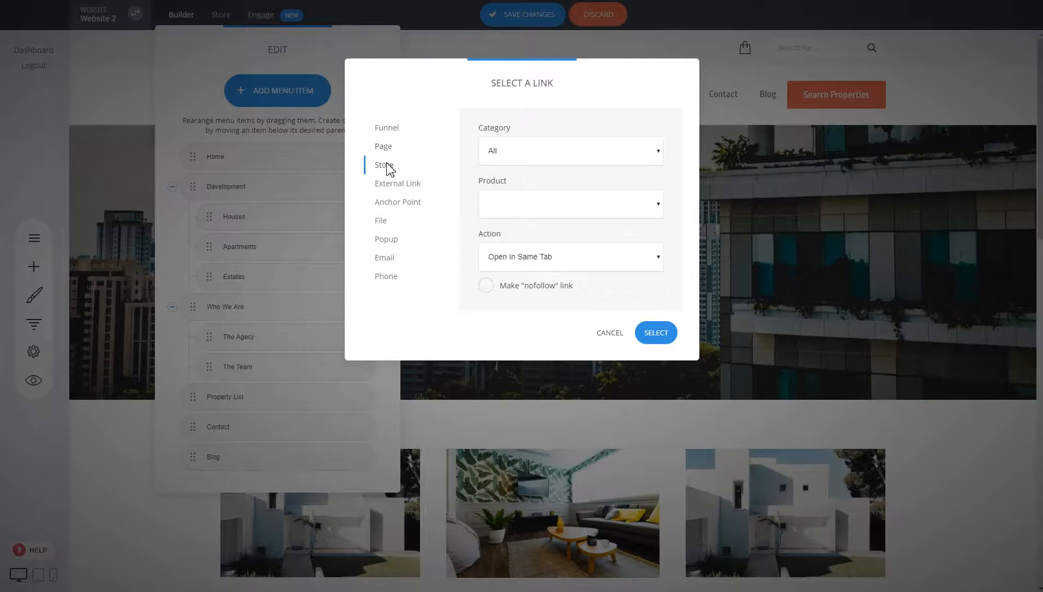
{"action": "left_click", "coordinate": [393, 203]}
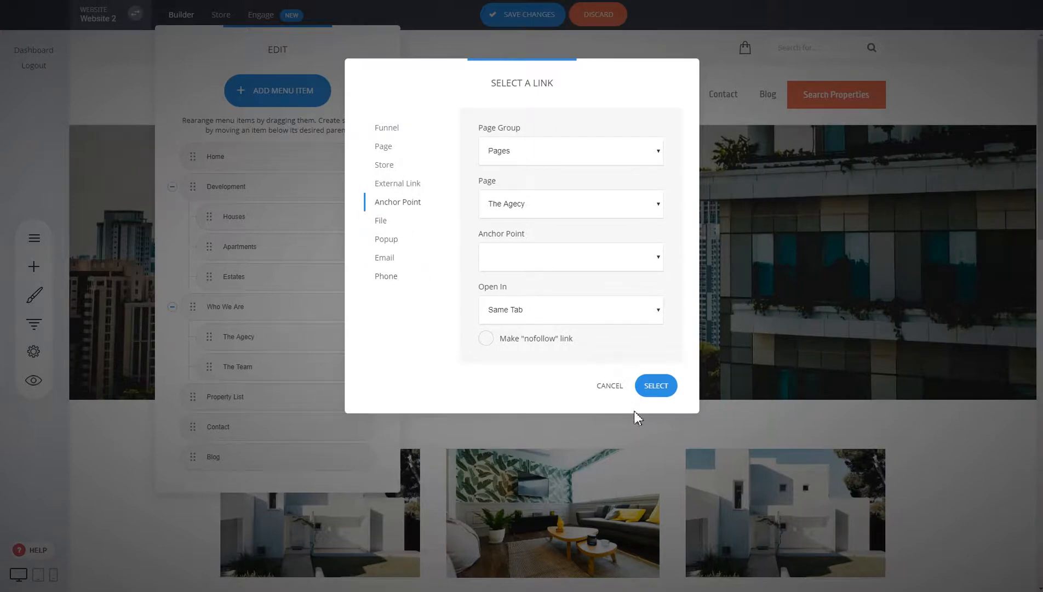
{"action": "left_click", "coordinate": [607, 386]}
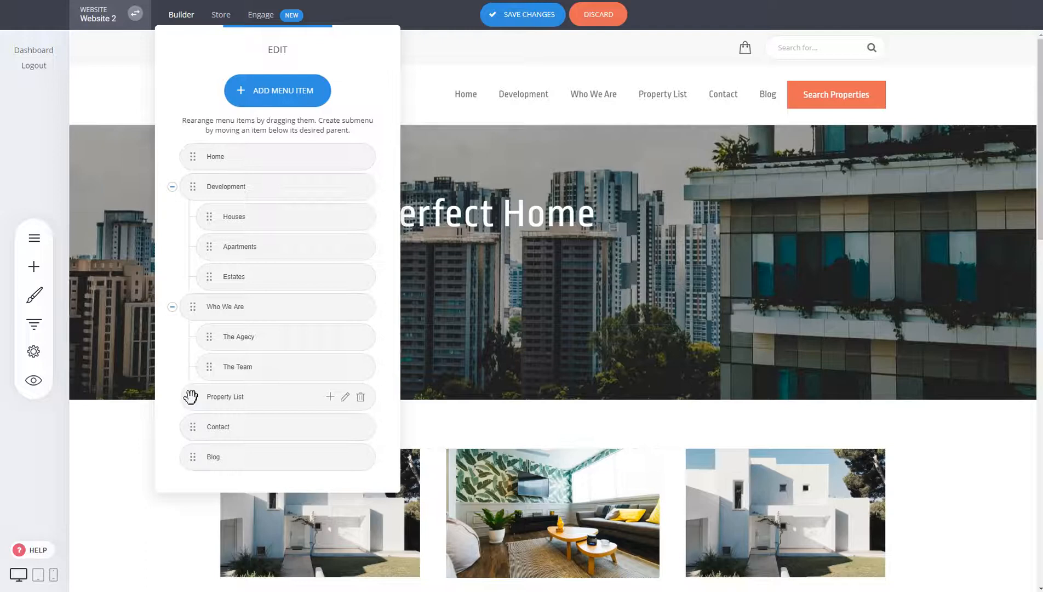
- Reorder the menu so Contact comes before Property List, then edit the Home item
{"action": "left_click_drag", "start_coordinate": [191, 396], "coordinate": [186, 429]}
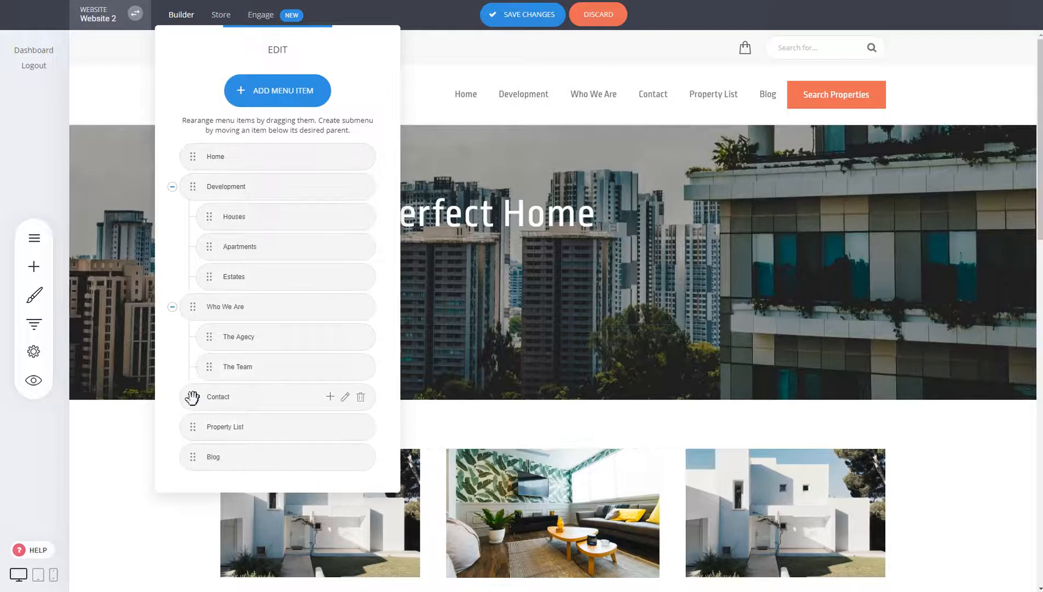
{"action": "left_click_drag", "start_coordinate": [193, 397], "coordinate": [216, 395]}
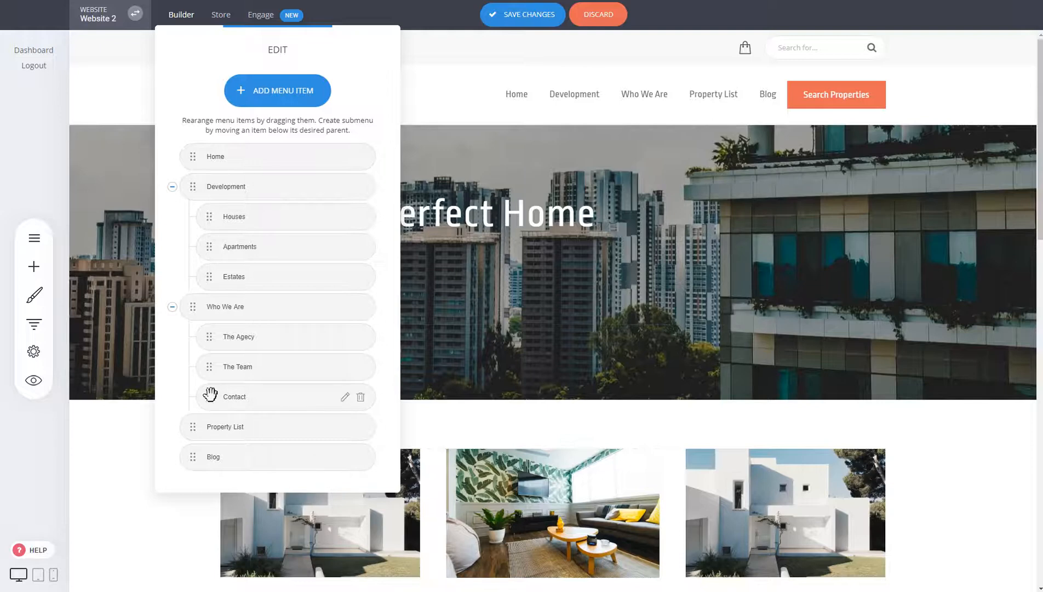
{"action": "mouse_move", "coordinate": [210, 394]}
{"action": "left_mouse_down"}
{"action": "mouse_move", "coordinate": [186, 402]}
{"action": "mouse_move", "coordinate": [195, 396]}
{"action": "left_mouse_up"}
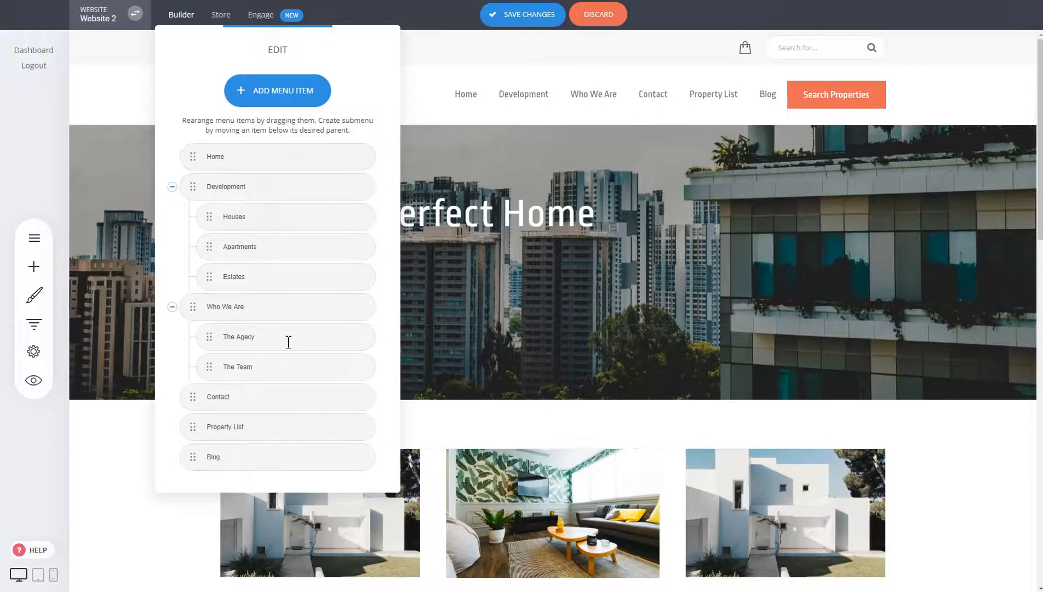
{"action": "left_click", "coordinate": [228, 148]}
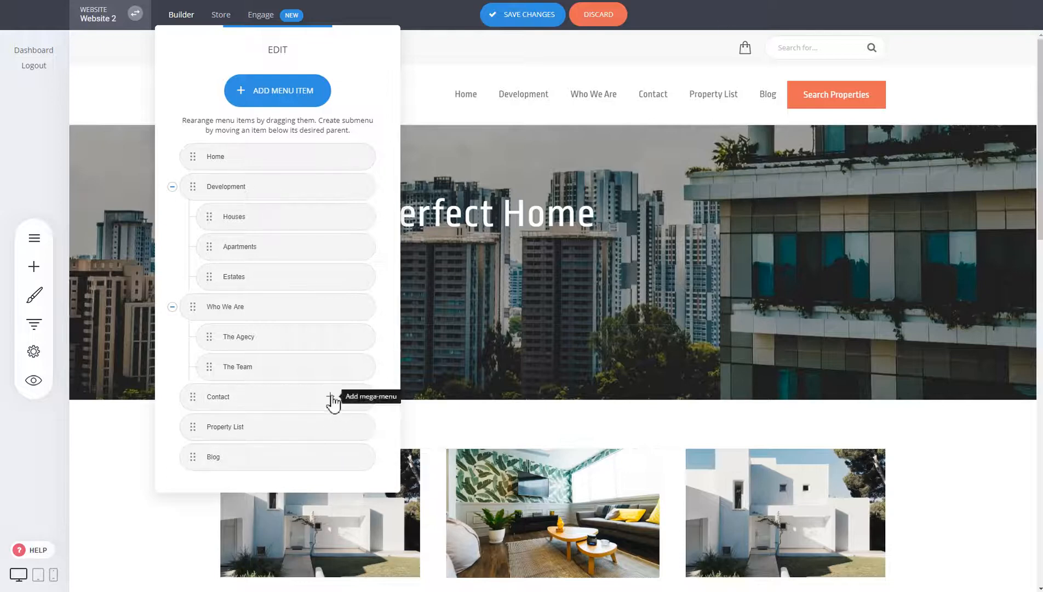
- Add a mega menu under Contact containing the '50 attendees' Call To Action block, and confirm
{"action": "left_click", "coordinate": [330, 397]}
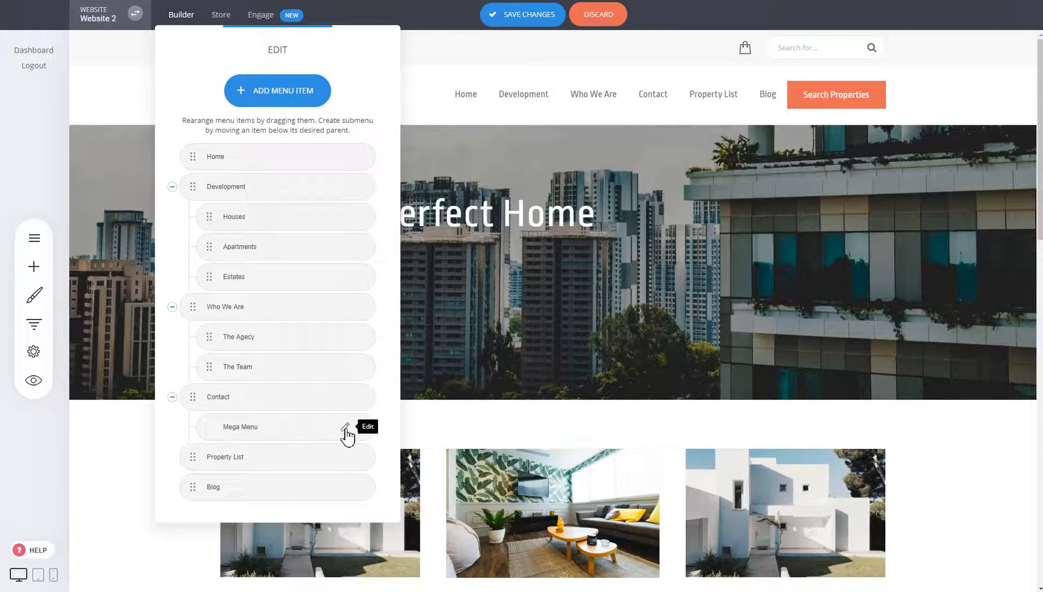
{"action": "left_click", "coordinate": [345, 427]}
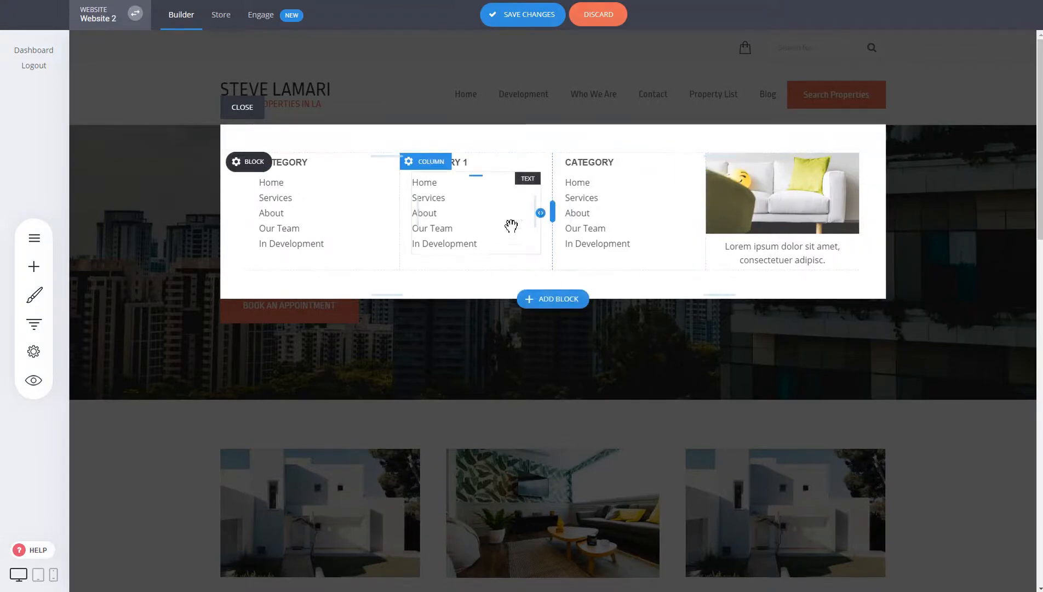
{"action": "left_click", "coordinate": [40, 278]}
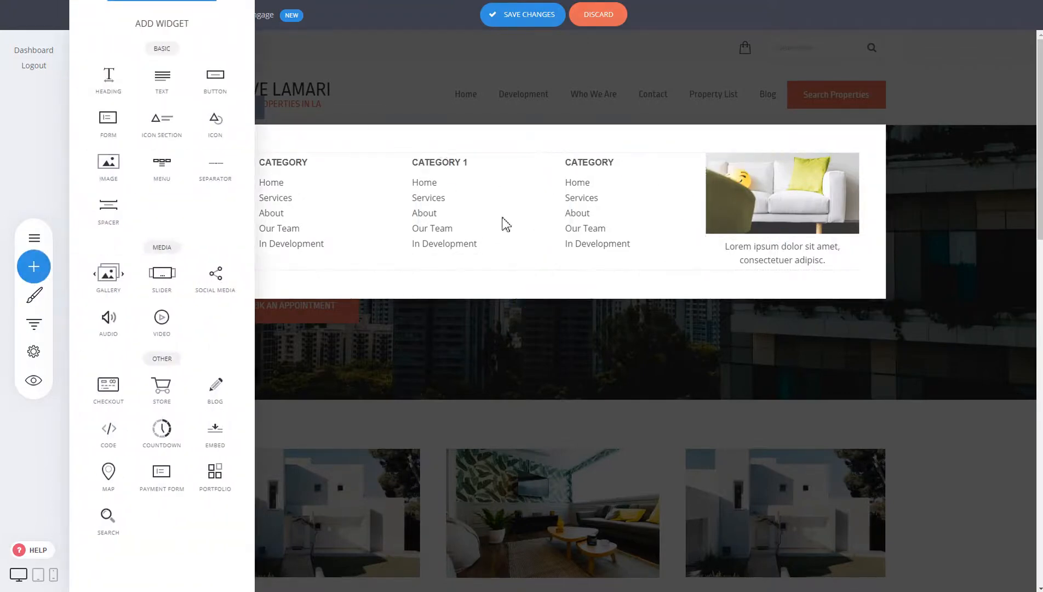
{"action": "left_click", "coordinate": [539, 297]}
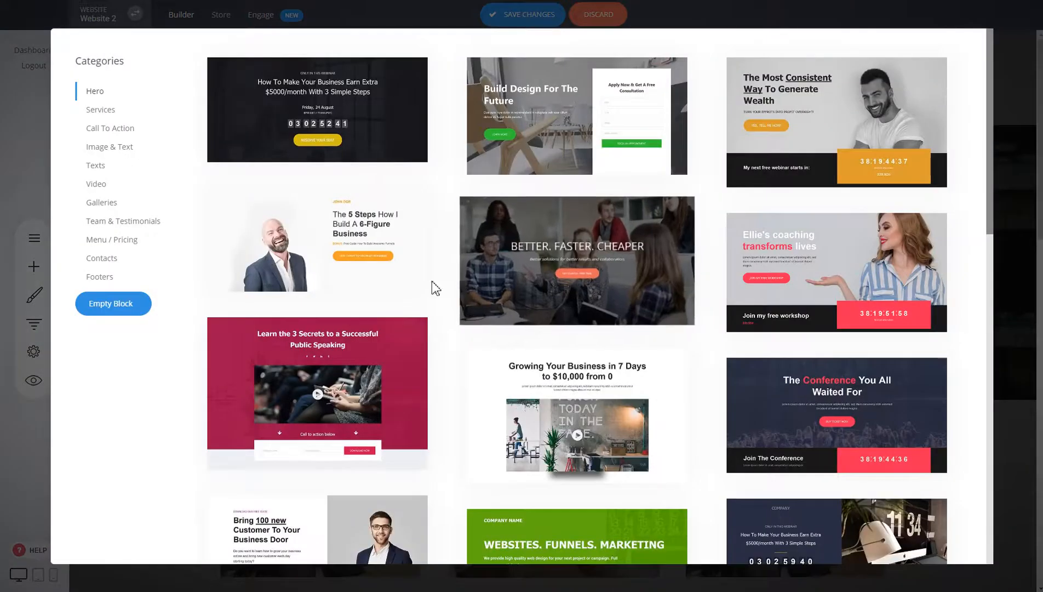
{"action": "left_click", "coordinate": [110, 129]}
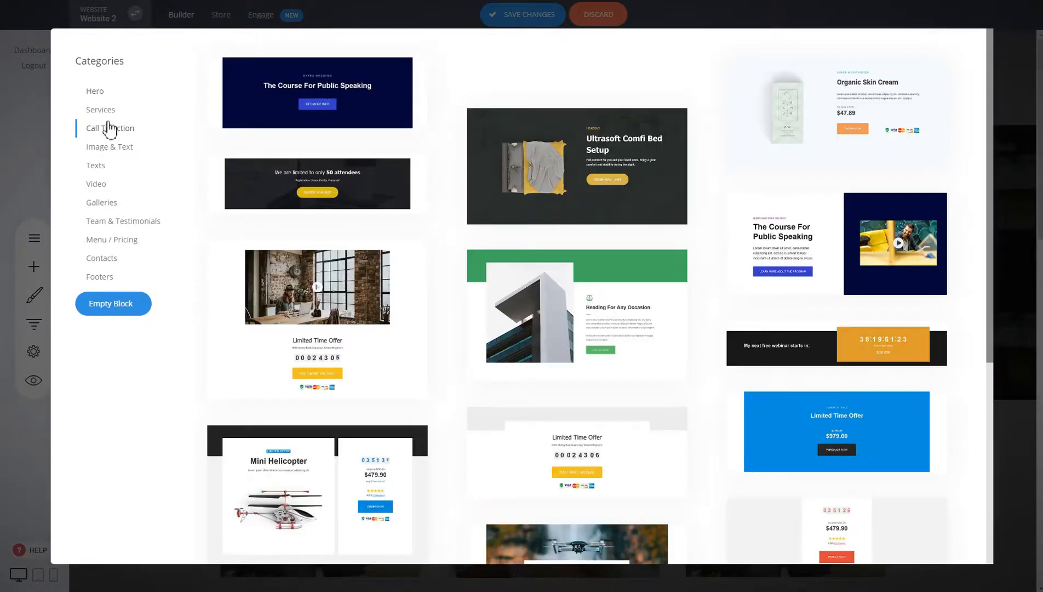
{"action": "left_click", "coordinate": [318, 186]}
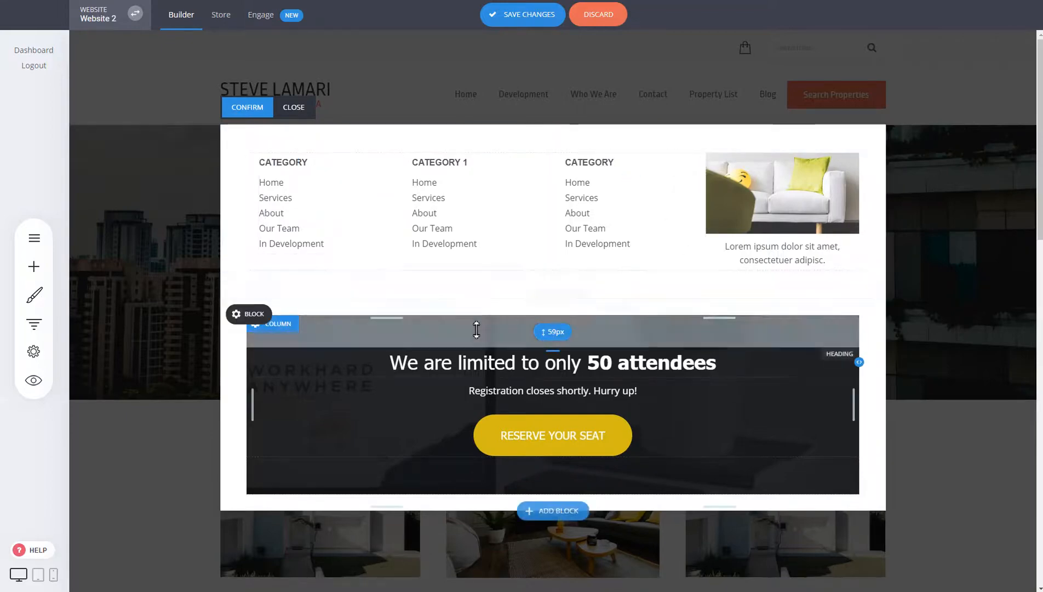
{"action": "left_click", "coordinate": [259, 115]}
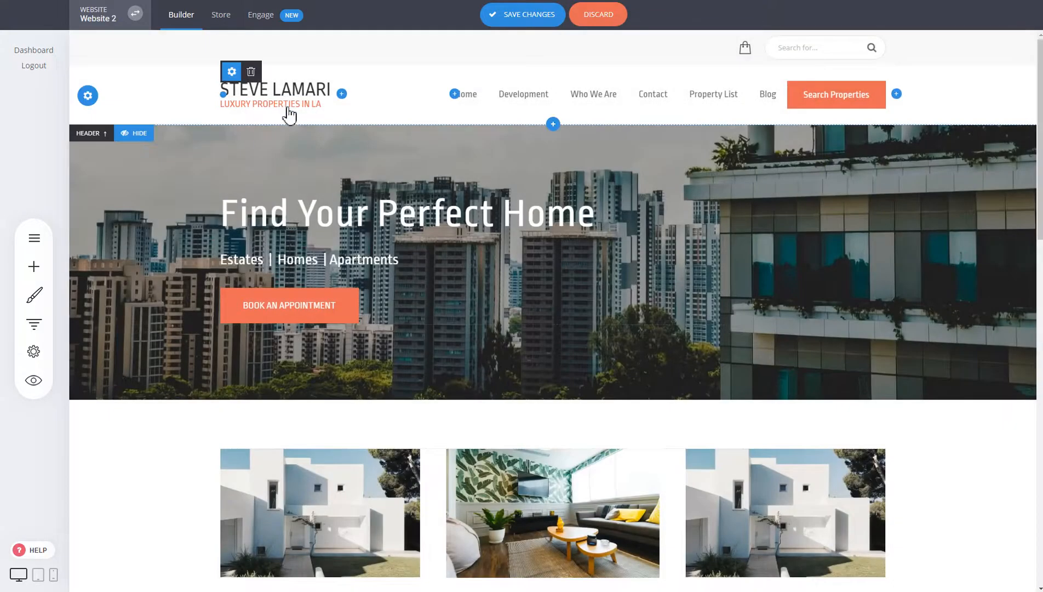
- Save the site, preview the Contact mega-menu dropdown, then close the preview
{"action": "left_click", "coordinate": [541, 18]}
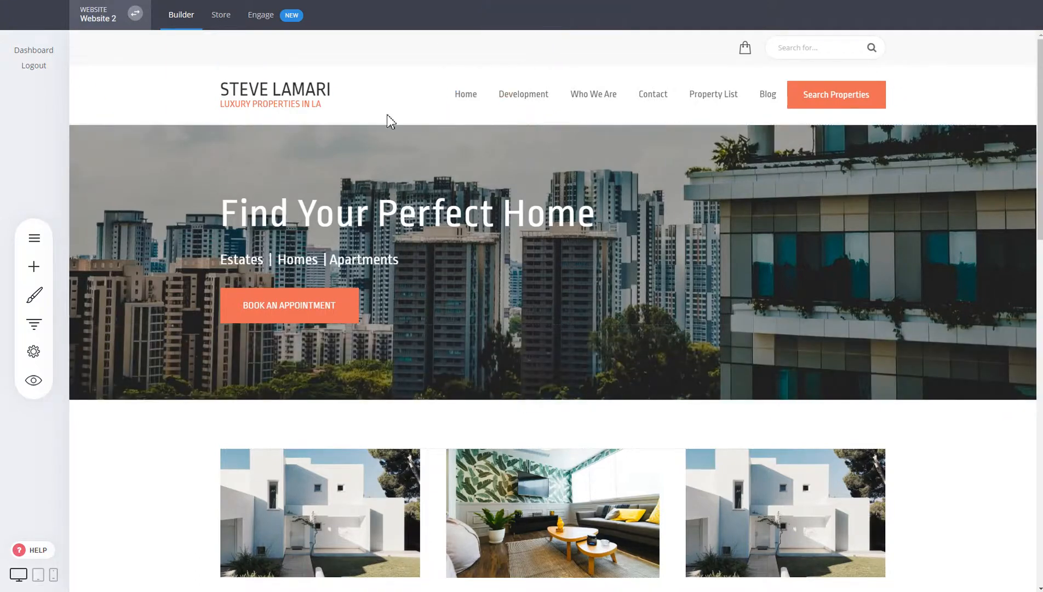
{"action": "left_click", "coordinate": [34, 380]}
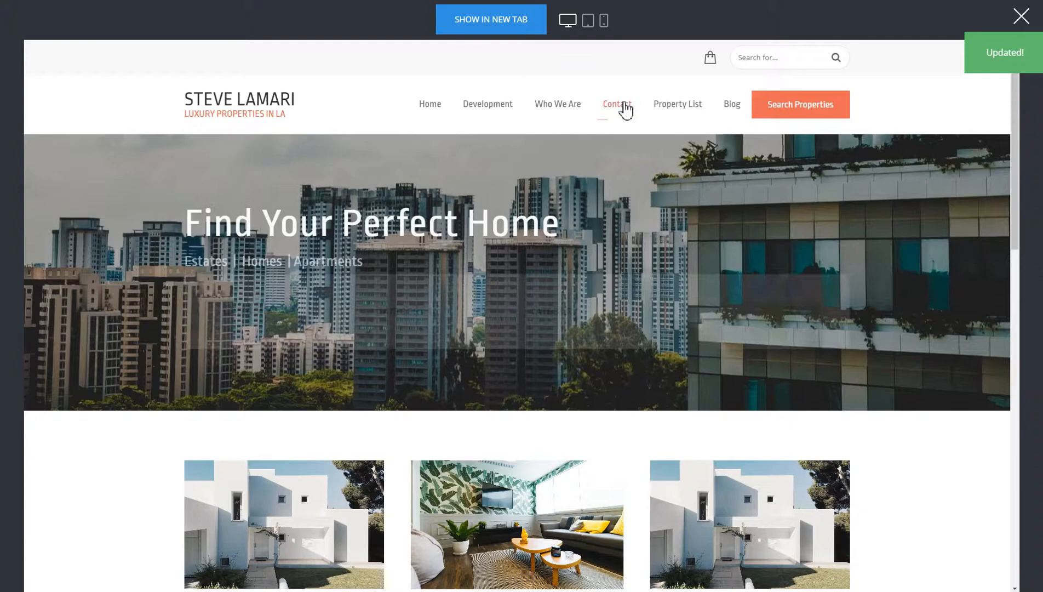
{"action": "mouse_move", "coordinate": [623, 107]}
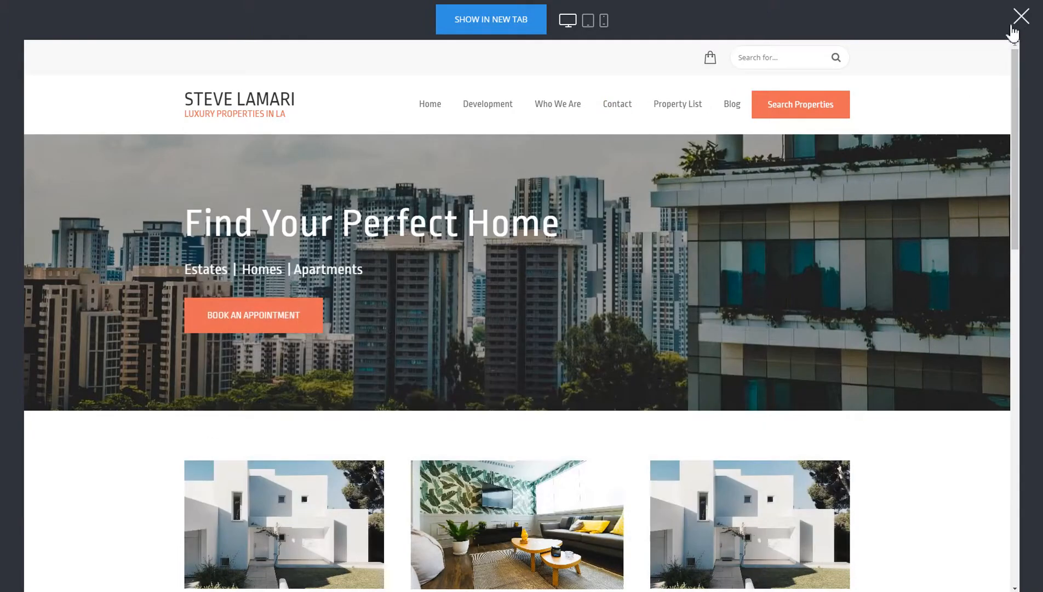
{"action": "left_click", "coordinate": [1021, 16]}
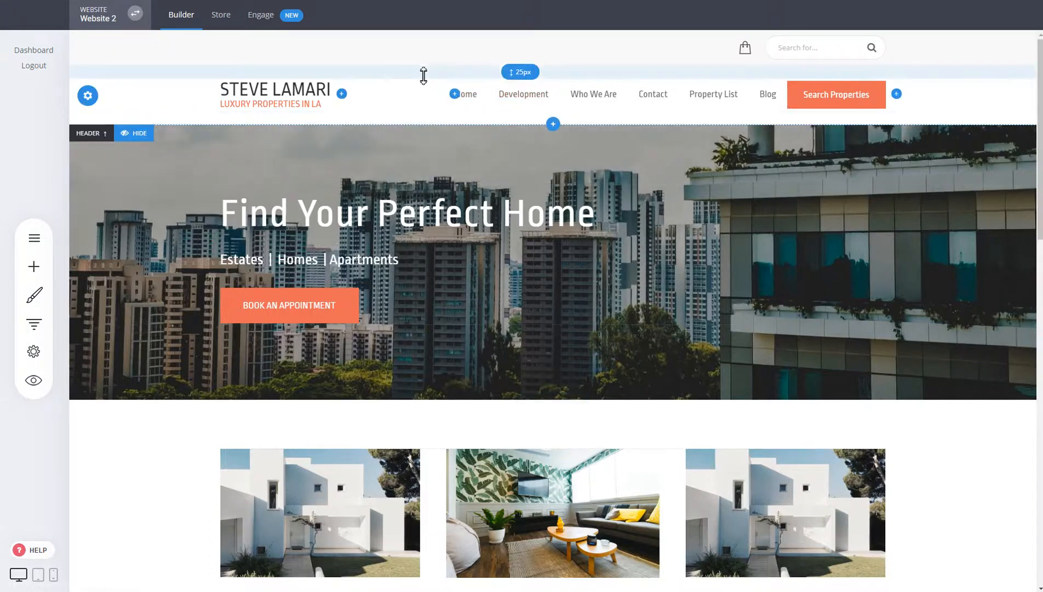
- Shrink the header's top and bottom padding, bottom to 16px, and save
{"action": "left_click_drag", "start_coordinate": [424, 72], "coordinate": [424, 67]}
{"action": "left_click_drag", "start_coordinate": [424, 109], "coordinate": [426, 105]}
{"action": "left_click_drag", "start_coordinate": [439, 62], "coordinate": [447, 33]}
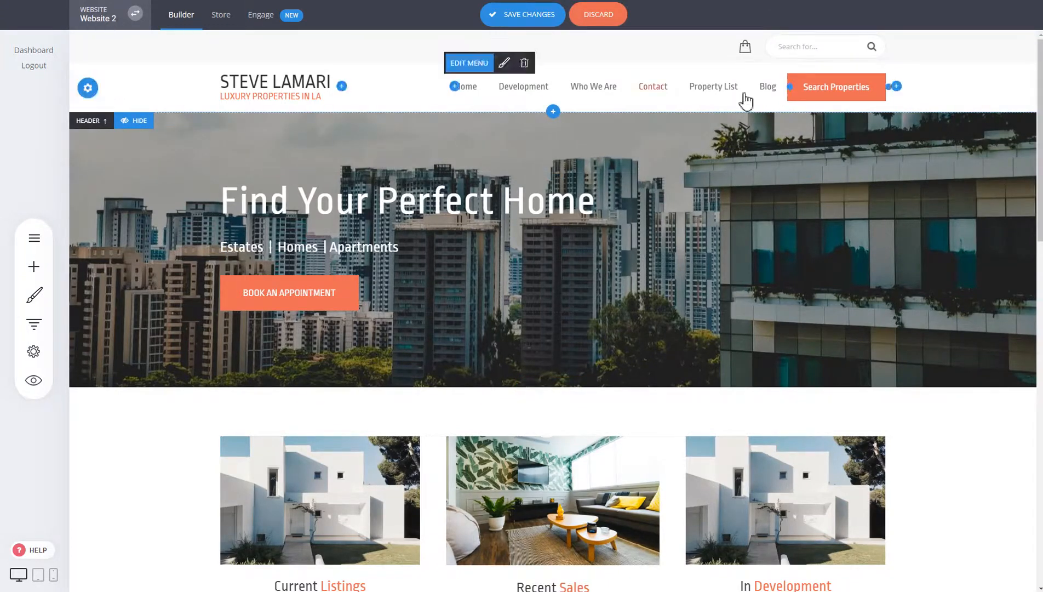
{"action": "left_click", "coordinate": [528, 15]}
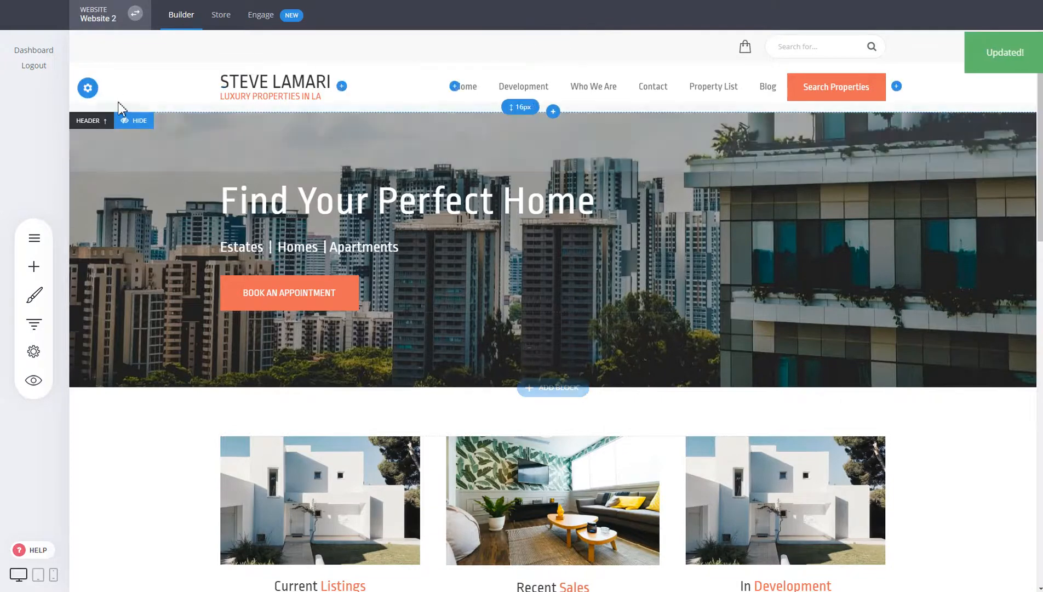
{"action": "left_click", "coordinate": [88, 92]}
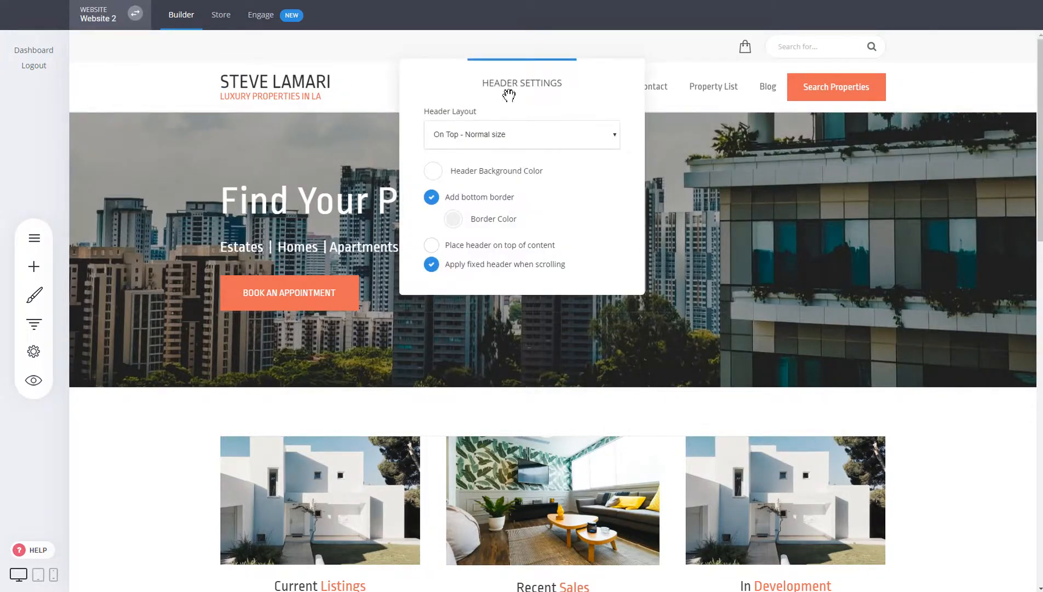
{"action": "left_click_drag", "start_coordinate": [509, 94], "coordinate": [635, 169]}
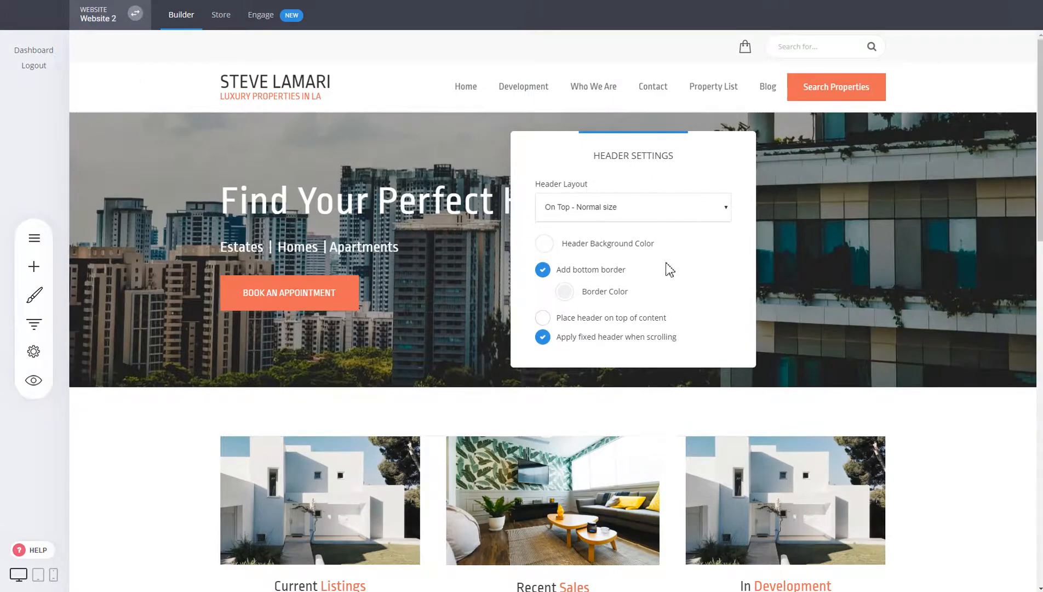
{"action": "left_click", "coordinate": [641, 213]}
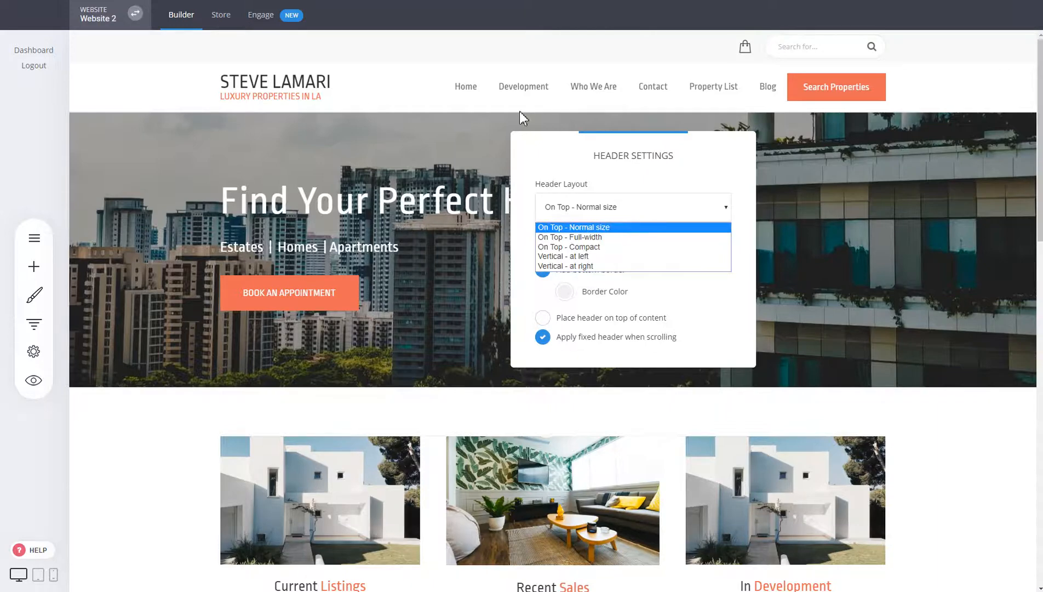
{"action": "left_click", "coordinate": [582, 237]}
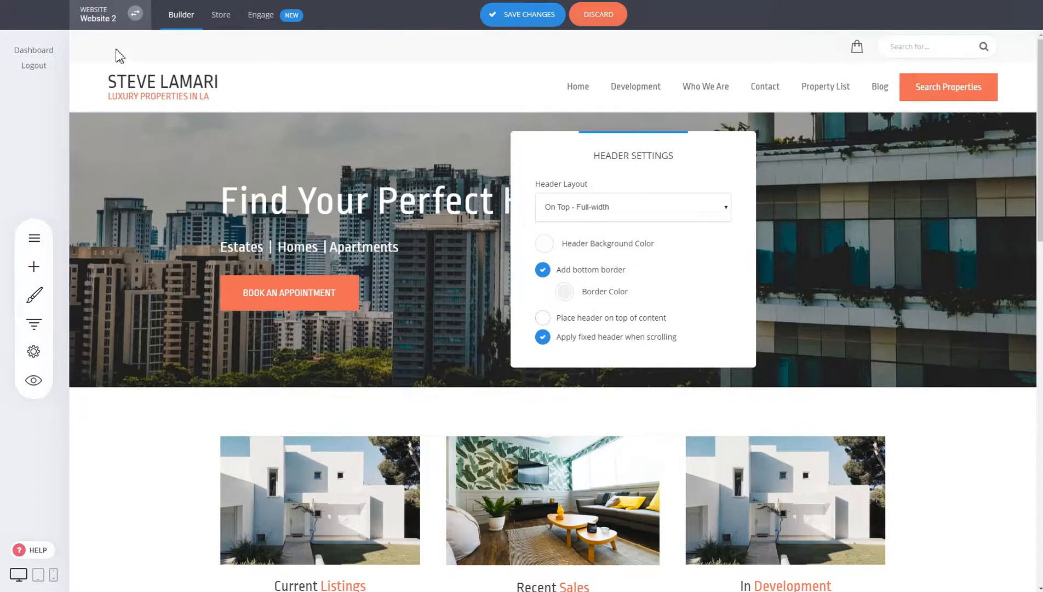
{"action": "left_click", "coordinate": [657, 215]}
{"action": "left_click", "coordinate": [627, 248]}
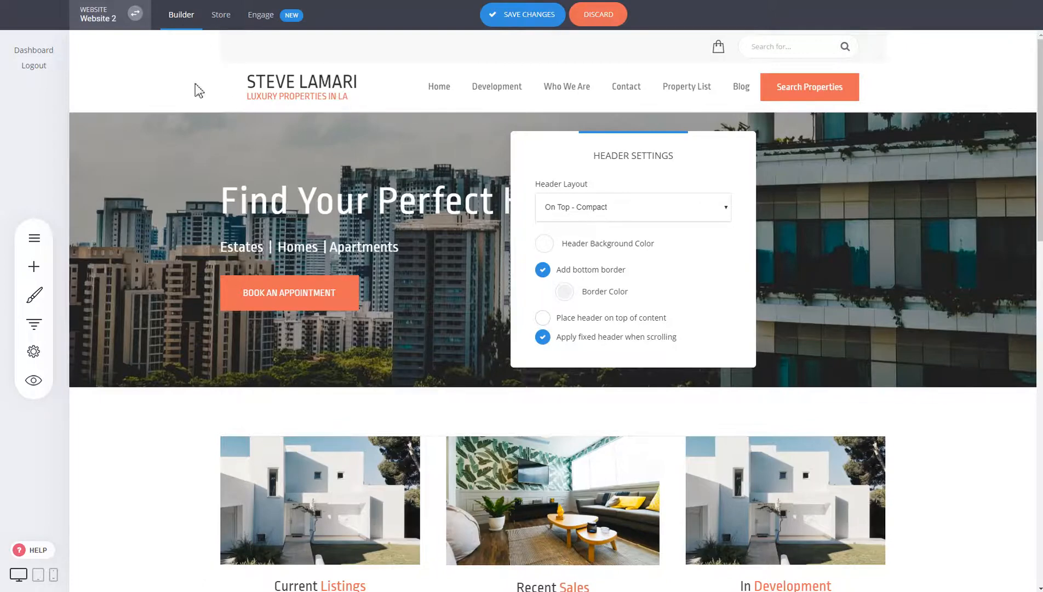
{"action": "left_click", "coordinate": [634, 212]}
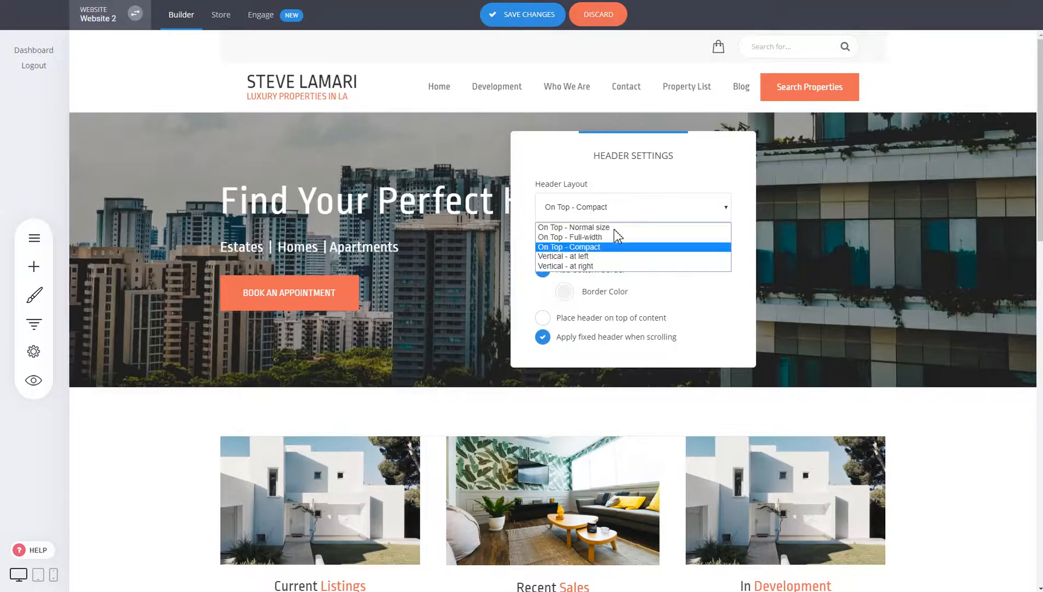
{"action": "left_click", "coordinate": [601, 255]}
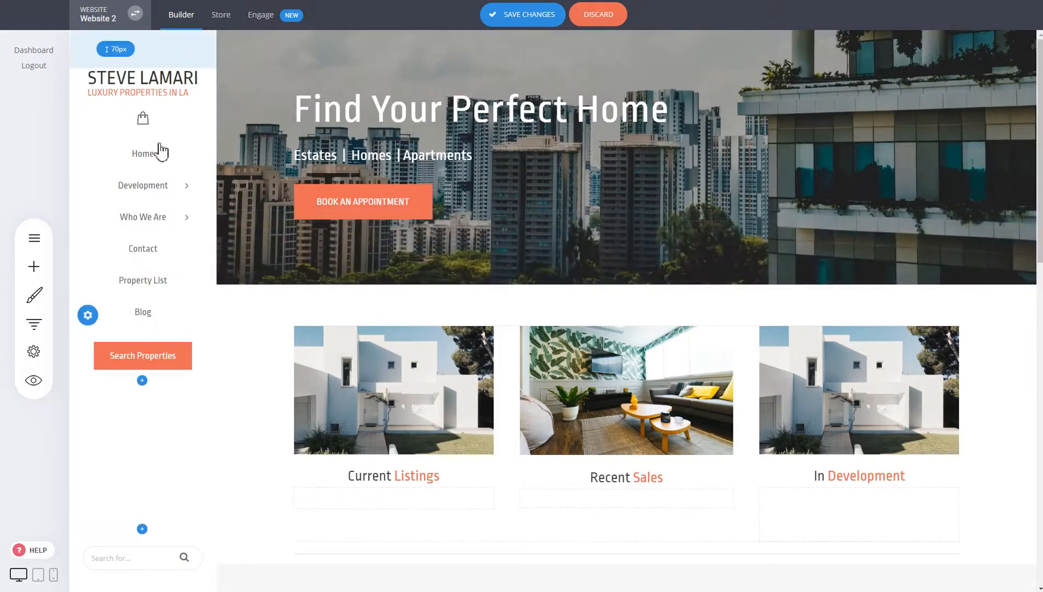
{"action": "left_click", "coordinate": [88, 315]}
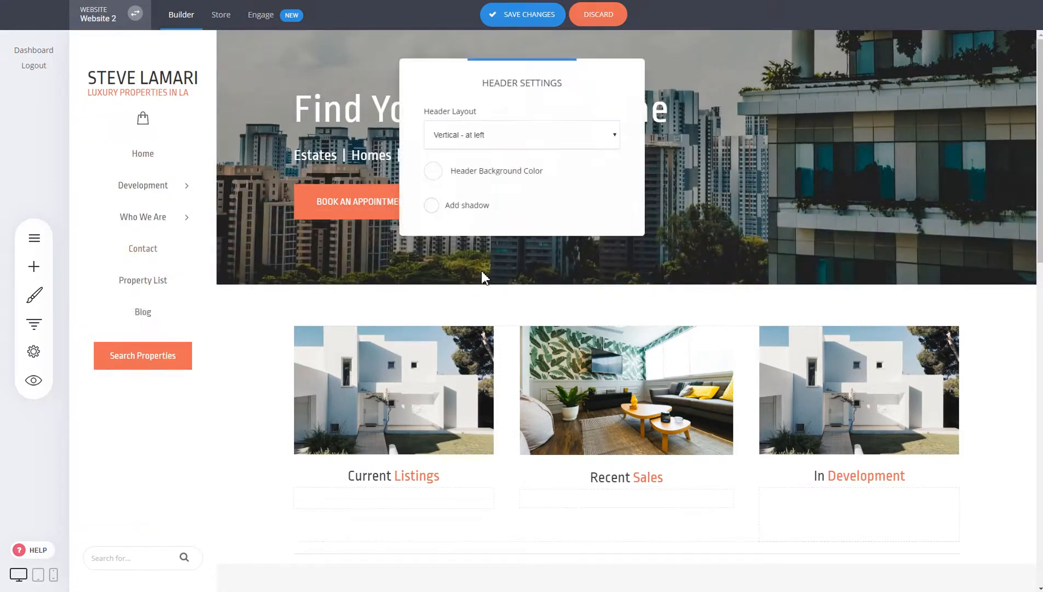
{"action": "left_click", "coordinate": [517, 142]}
{"action": "left_click", "coordinate": [498, 197]}
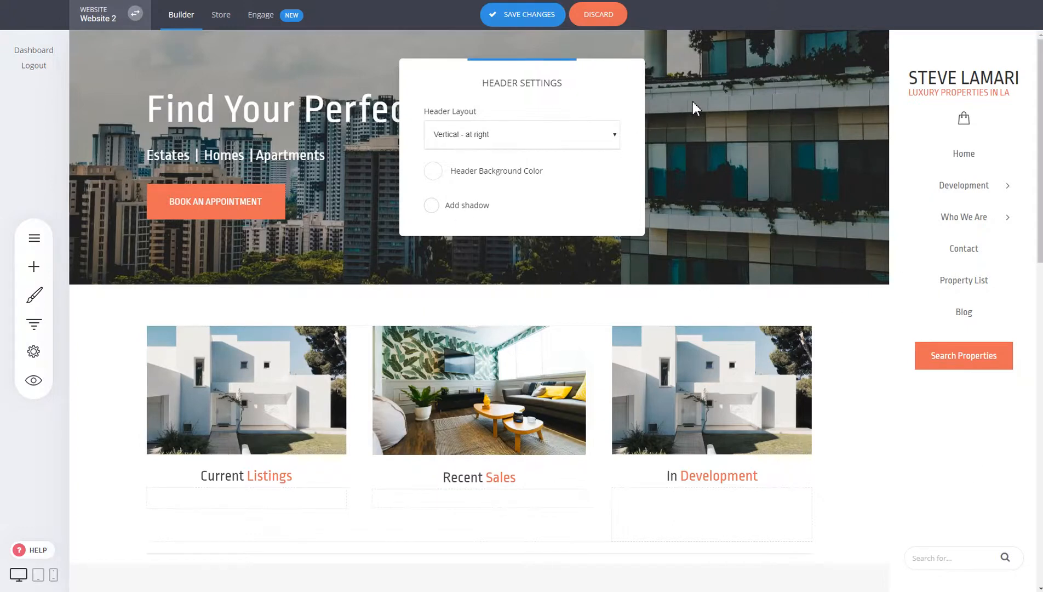
{"action": "left_click", "coordinate": [745, 104]}
{"action": "left_click", "coordinate": [618, 25]}
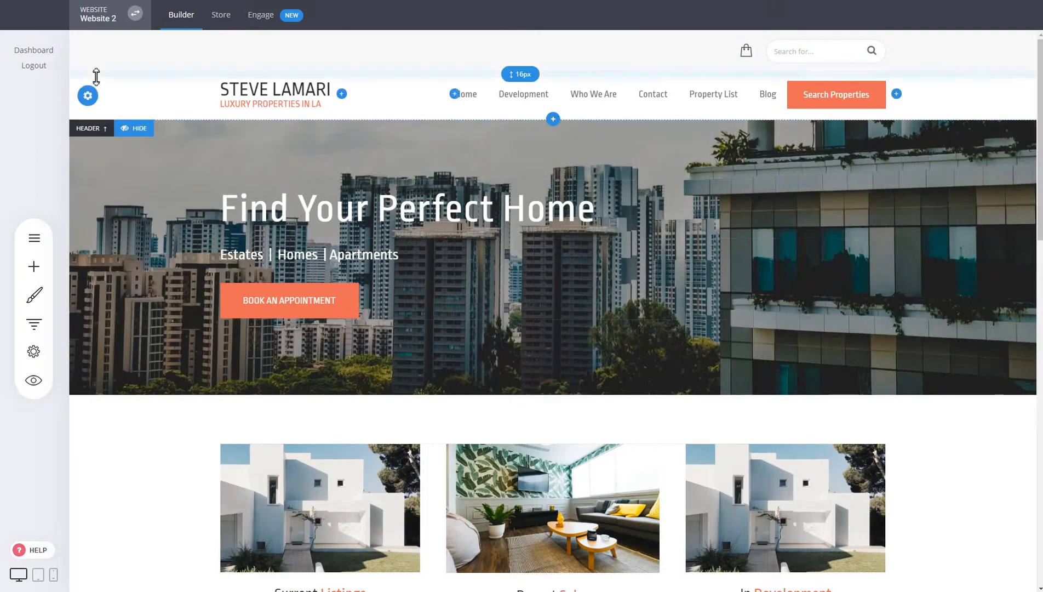
- Turn 'Place header on top of content' on in Header Settings, then turn it back off
{"action": "left_click", "coordinate": [85, 97]}
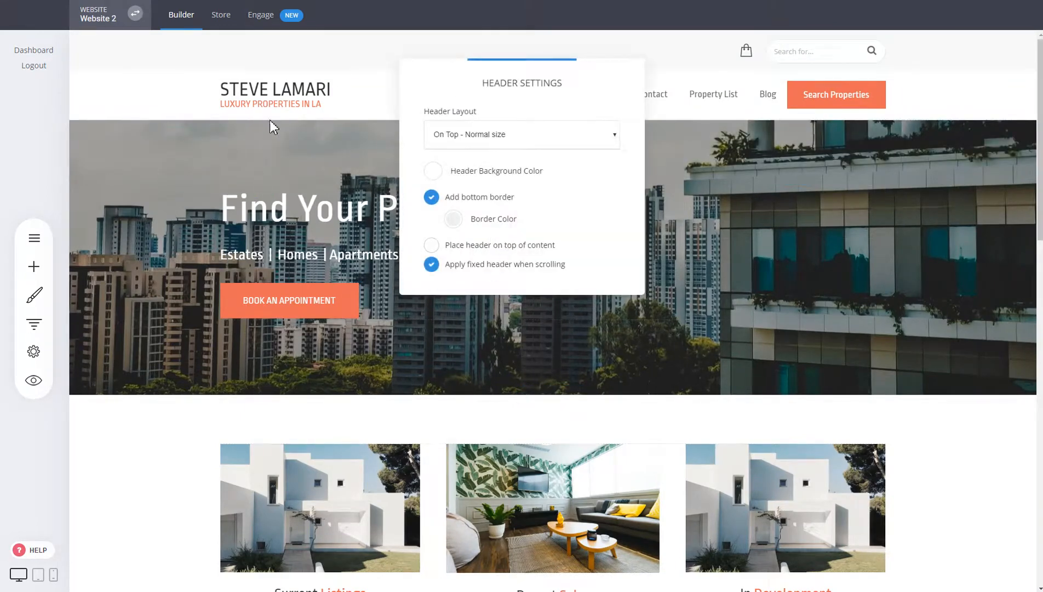
{"action": "left_click", "coordinate": [491, 251]}
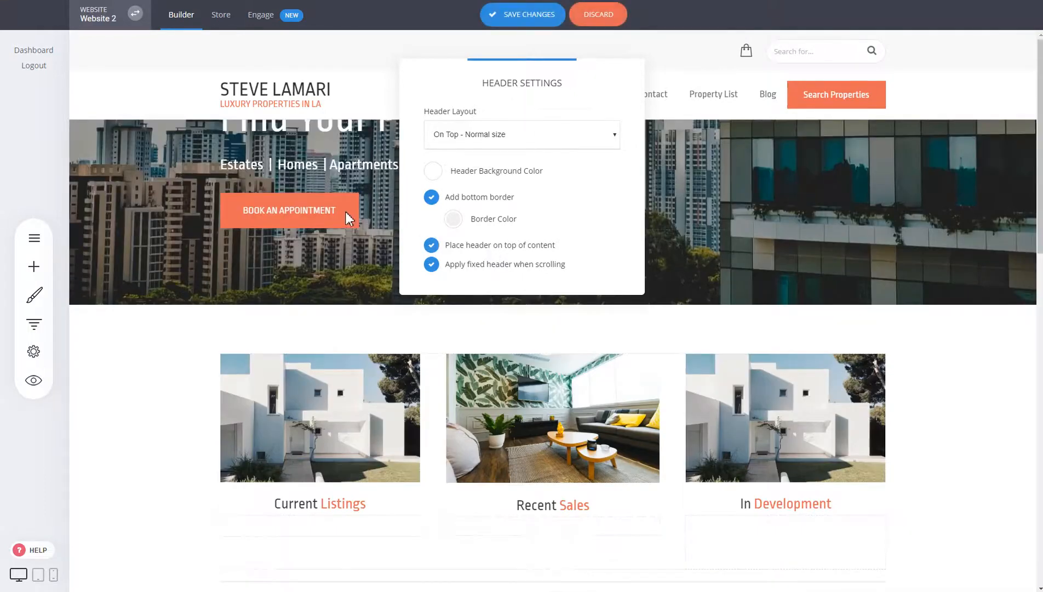
{"action": "left_click", "coordinate": [881, 190]}
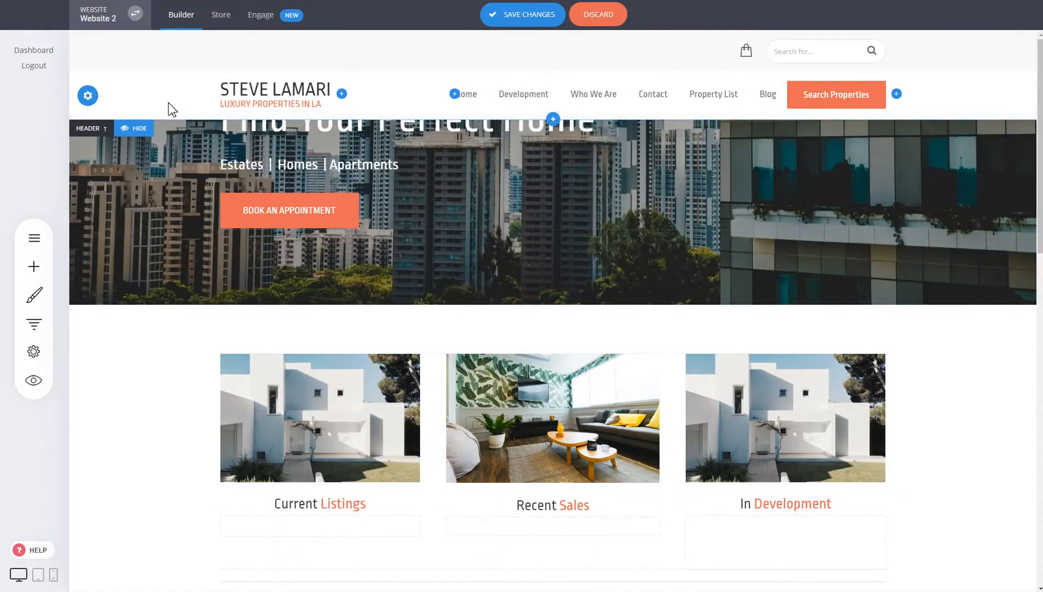
{"action": "left_click", "coordinate": [88, 96]}
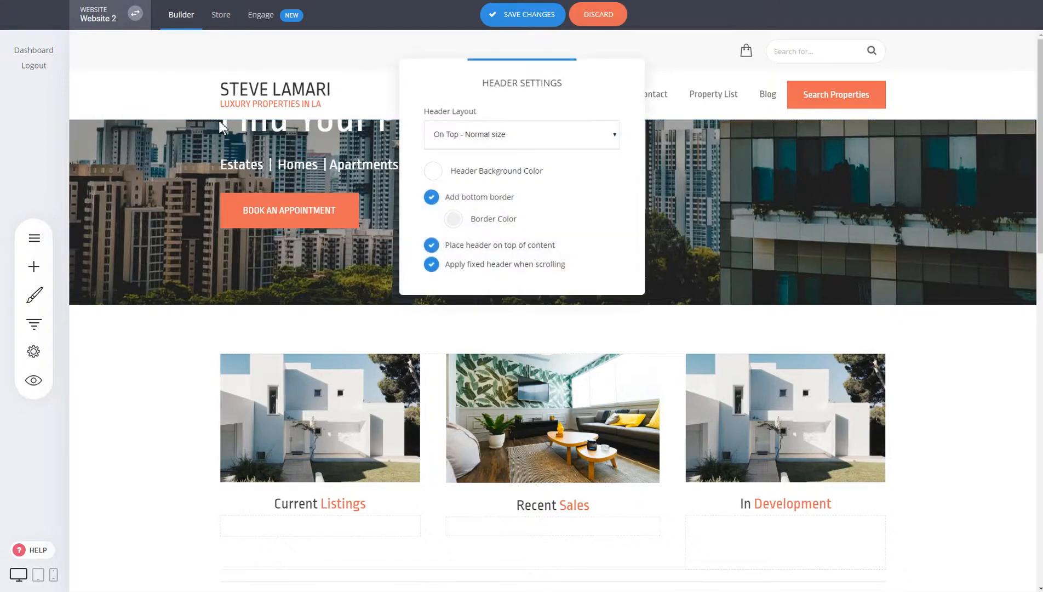
{"action": "left_click", "coordinate": [477, 247]}
{"action": "left_click", "coordinate": [806, 215]}
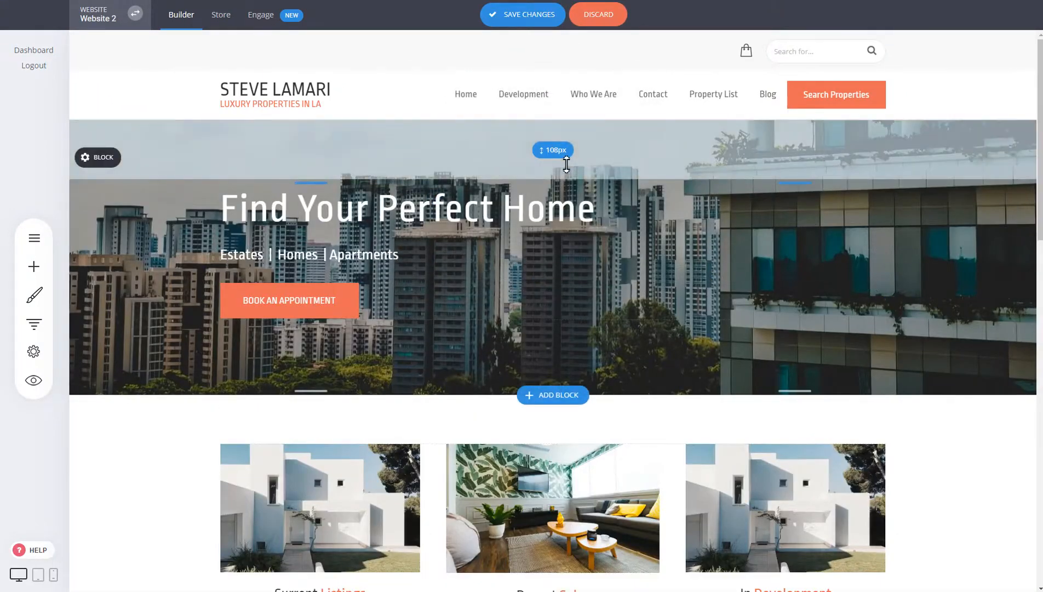
- Raise the hero's top padding from 108px to about 287px and re-enable the header overlay
{"action": "left_click_drag", "start_coordinate": [566, 165], "coordinate": [531, 235]}
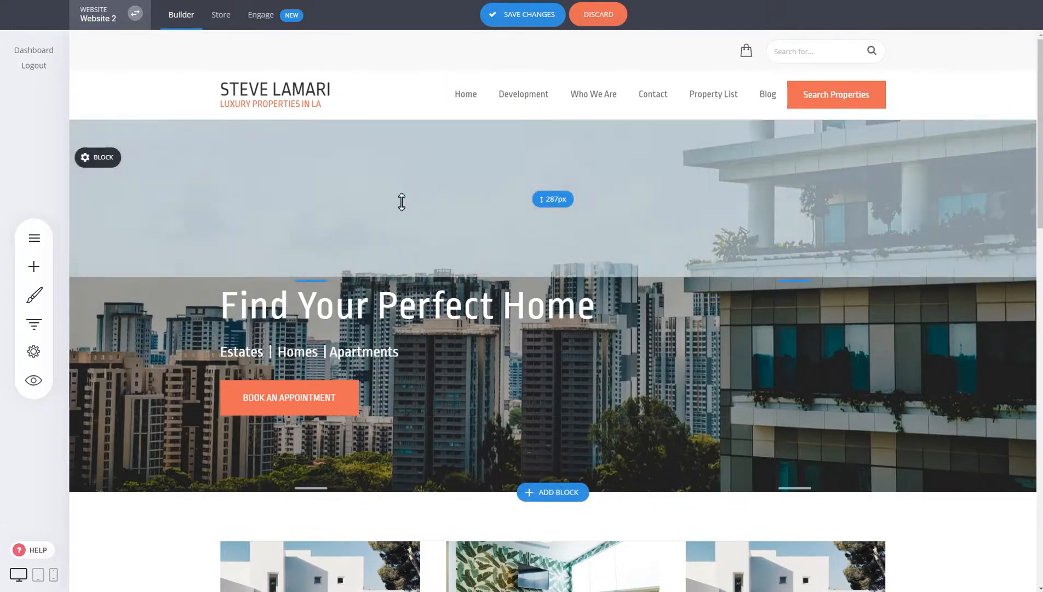
{"action": "left_click", "coordinate": [148, 97]}
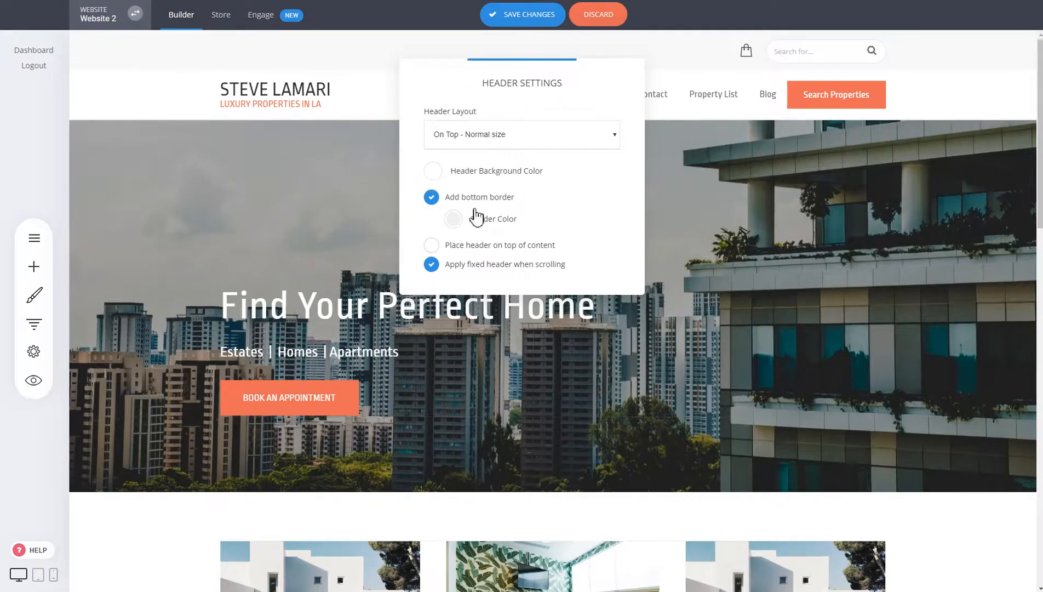
{"action": "left_click", "coordinate": [485, 247]}
{"action": "left_click", "coordinate": [292, 163]}
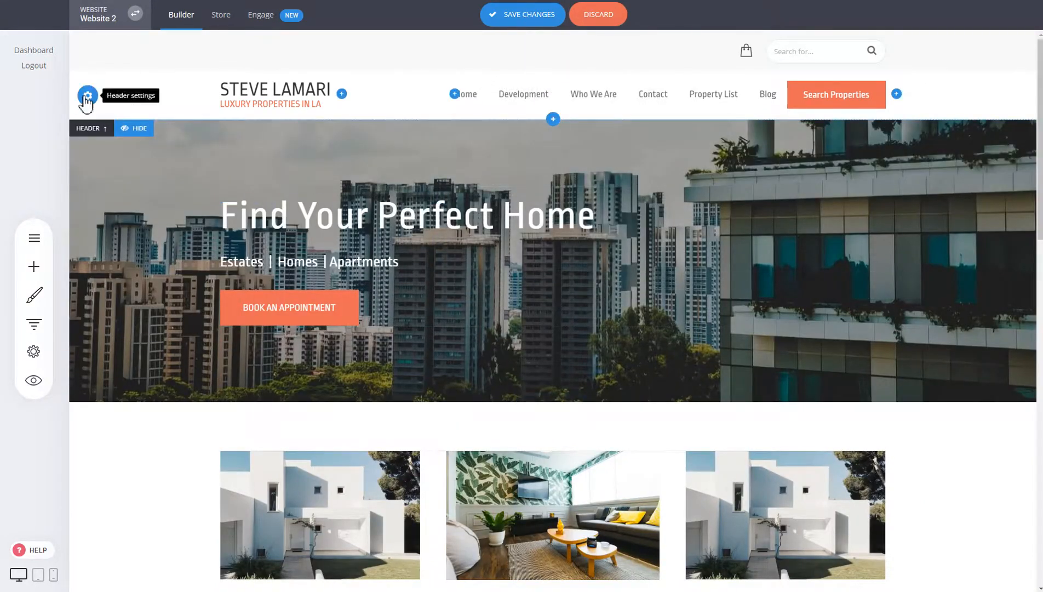
- Set the header background colour to the transparent swatch
{"action": "left_click", "coordinate": [87, 96]}
{"action": "left_click", "coordinate": [432, 171]}
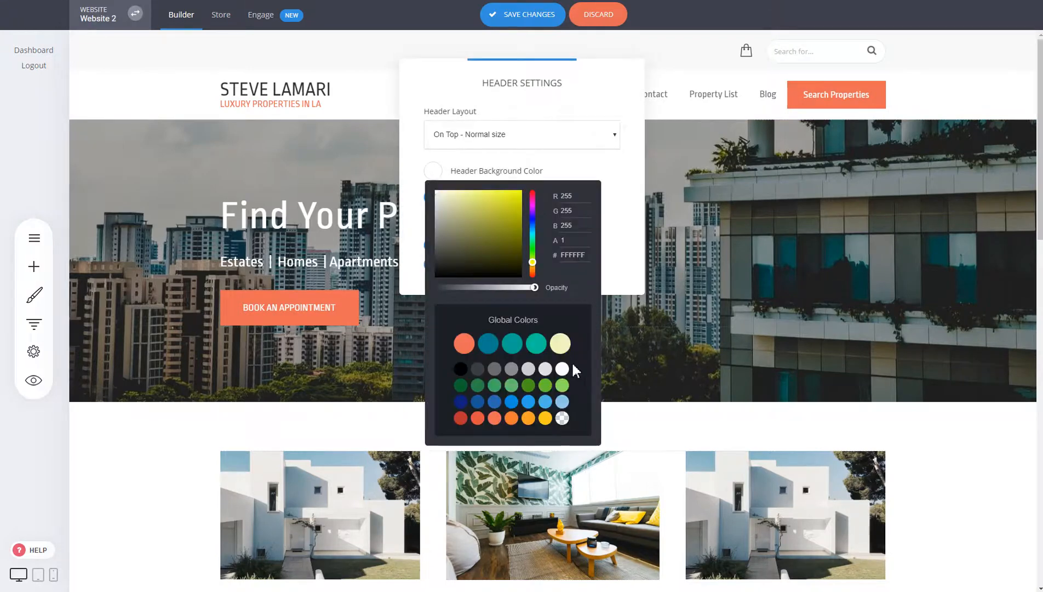
{"action": "left_click", "coordinate": [562, 419]}
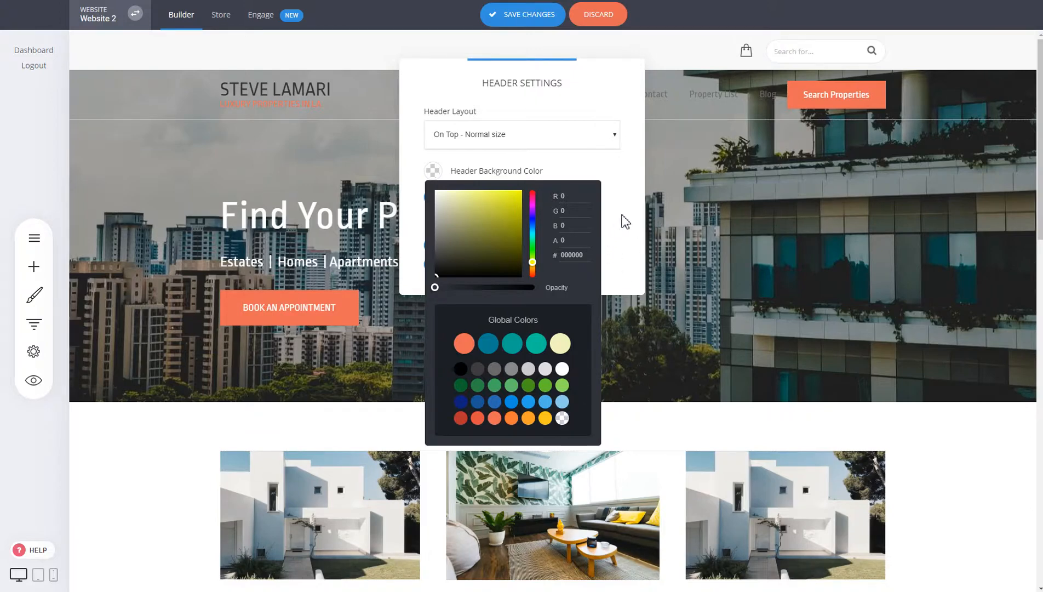
{"action": "left_click", "coordinate": [722, 206]}
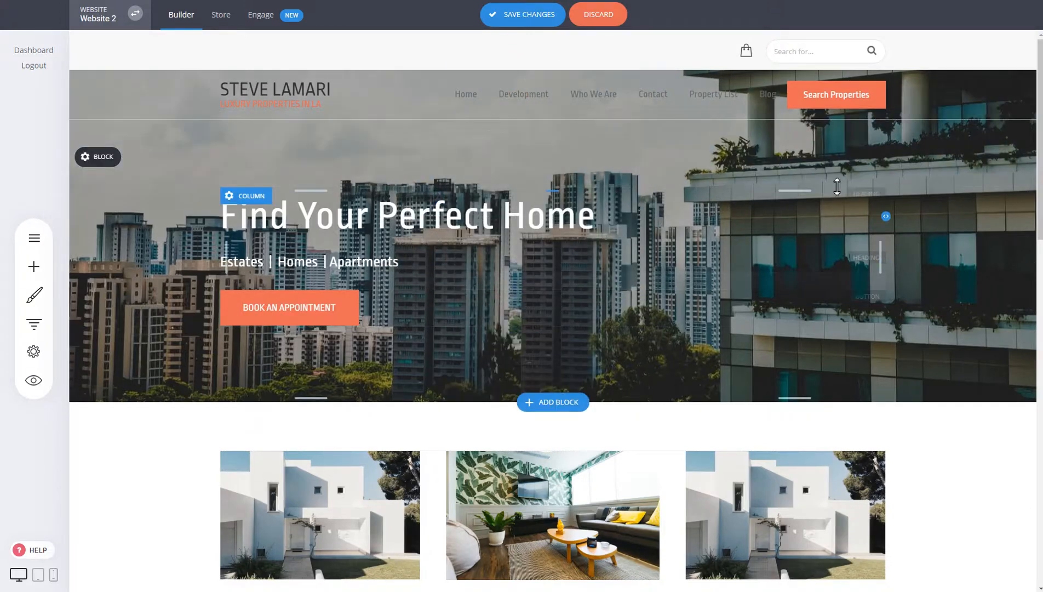
- Make the nav menu text colour white
{"action": "left_click", "coordinate": [504, 68]}
{"action": "left_click", "coordinate": [422, 189]}
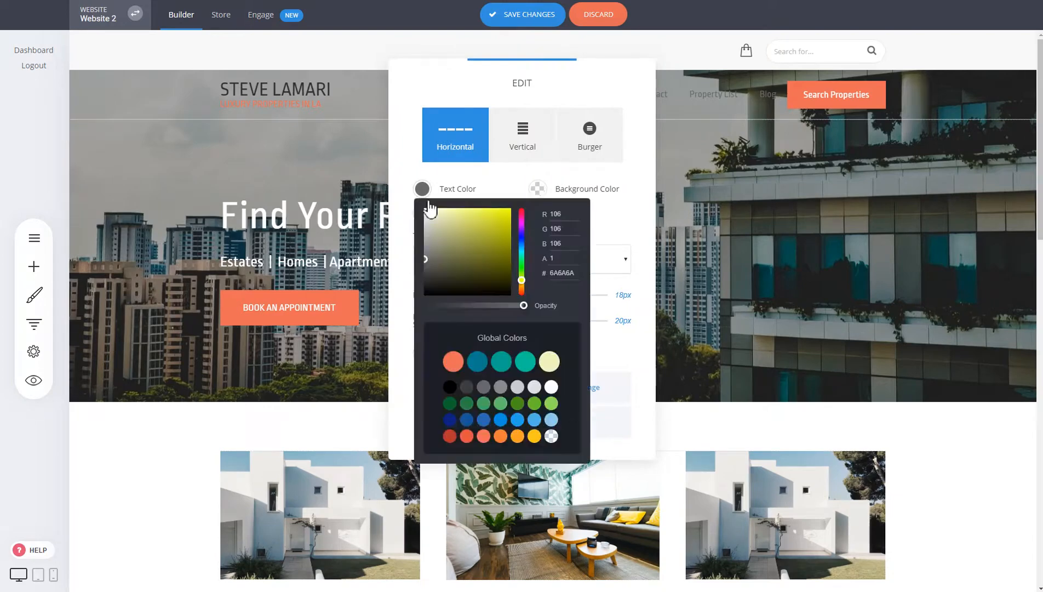
{"action": "left_click", "coordinate": [550, 392]}
{"action": "left_click", "coordinate": [717, 255]}
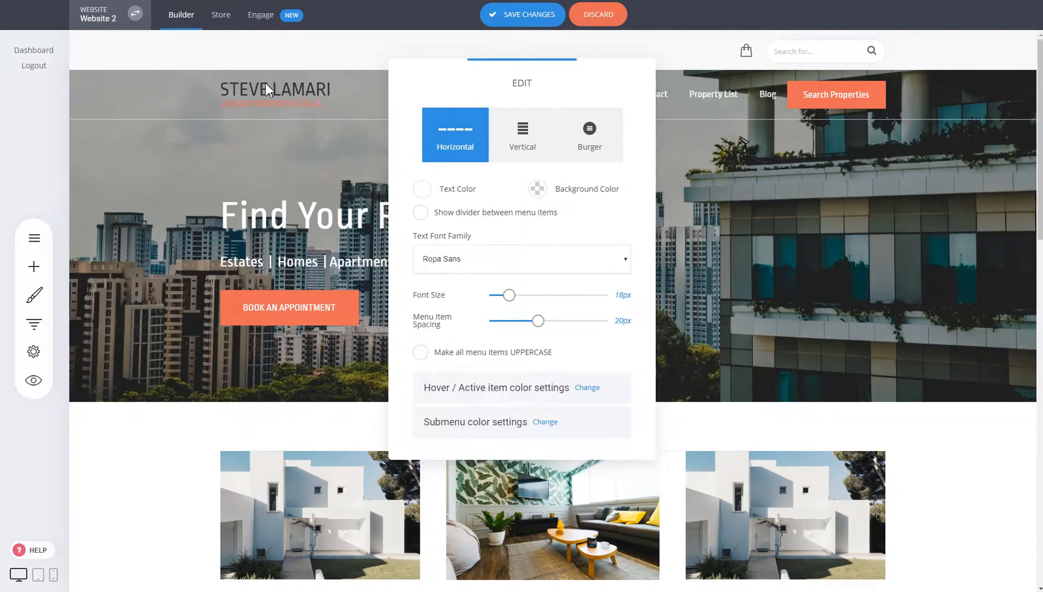
{"action": "left_click", "coordinate": [259, 88]}
{"action": "left_click", "coordinate": [232, 71]}
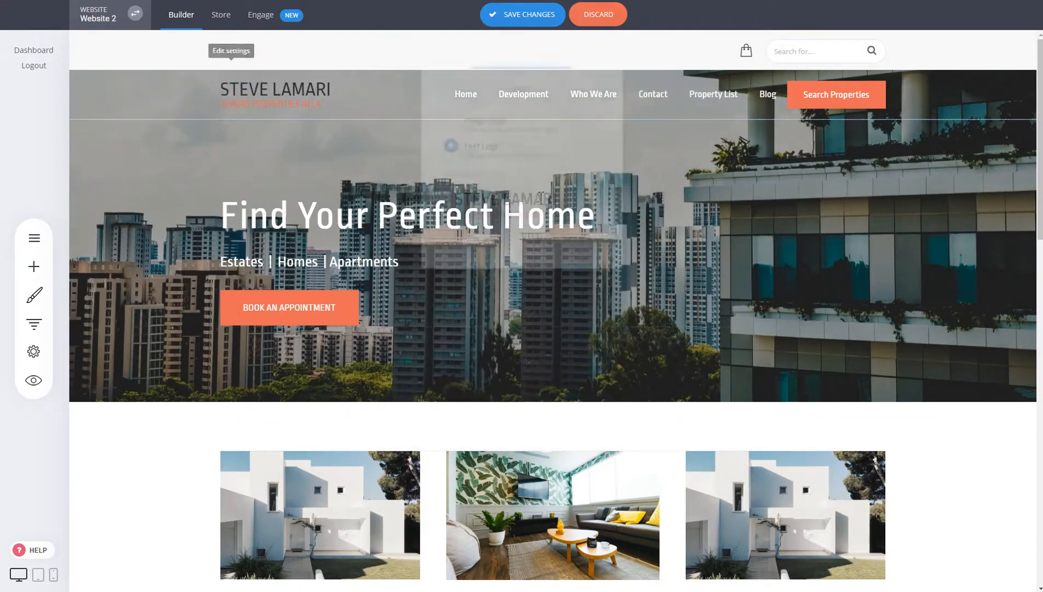
{"action": "triple_click", "coordinate": [526, 202]}
{"action": "left_click", "coordinate": [585, 169]}
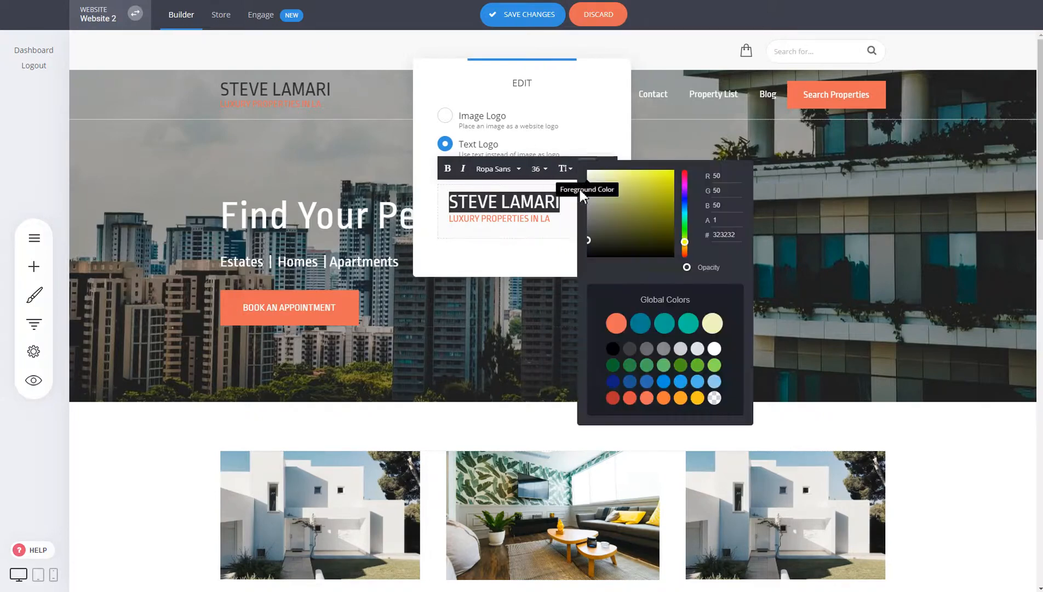
{"action": "left_click", "coordinate": [903, 215]}
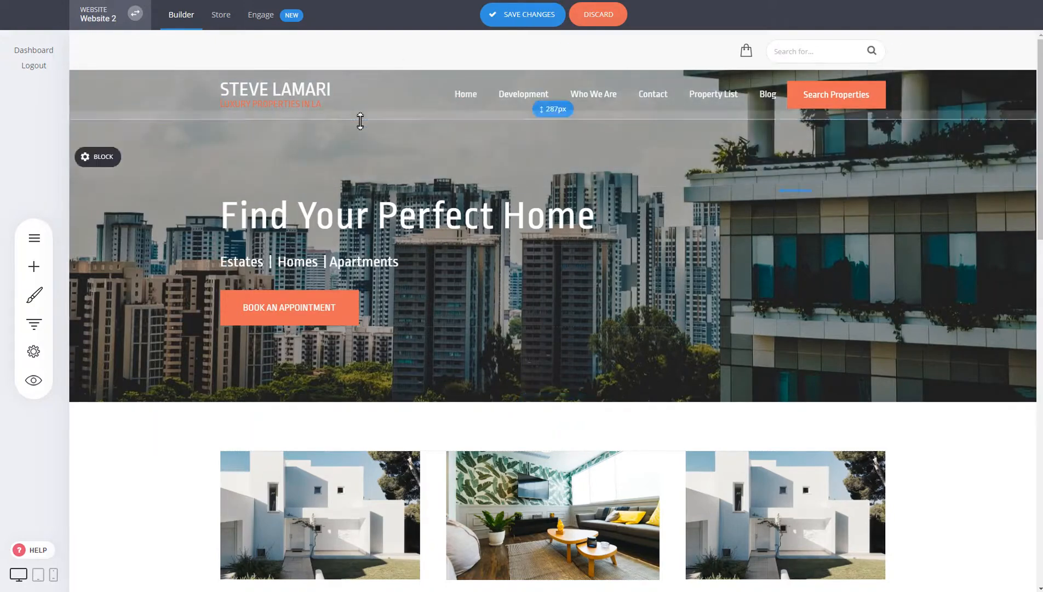
- Discard all unsaved header changes
{"action": "left_click", "coordinate": [97, 99]}
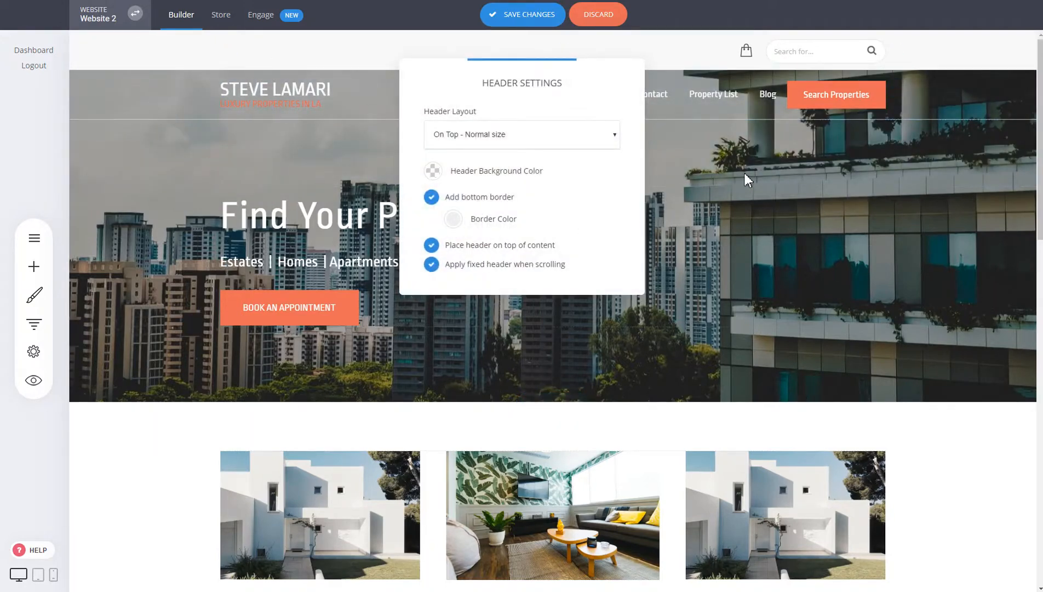
{"action": "left_click", "coordinate": [599, 22]}
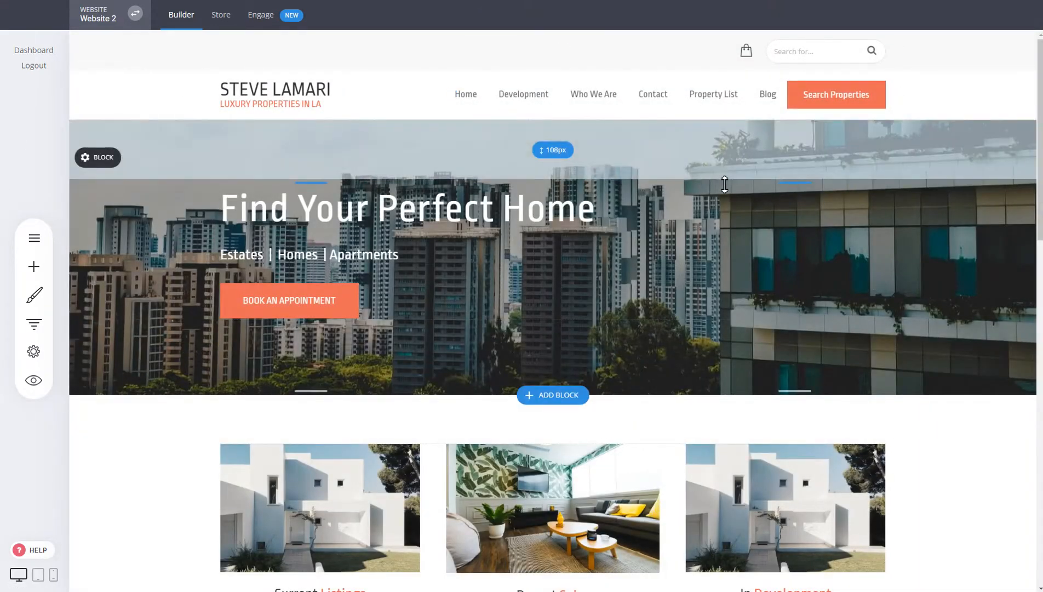
{"action": "scroll", "coordinate": [725, 185], "scroll_direction": "down", "scroll_amount": 10}
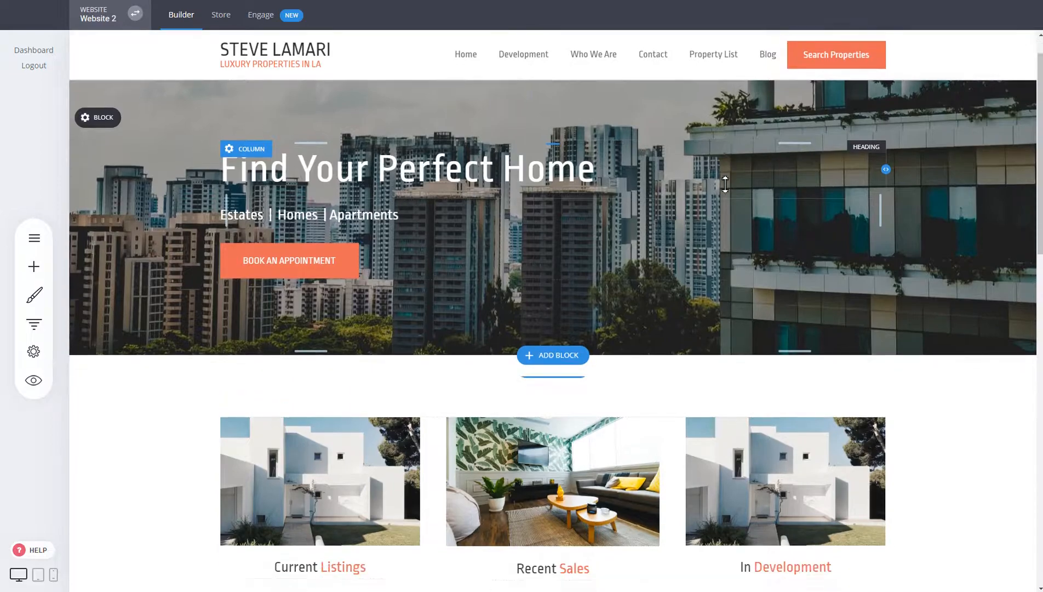
{"action": "scroll", "coordinate": [570, 73], "scroll_direction": "up", "scroll_amount": 6}
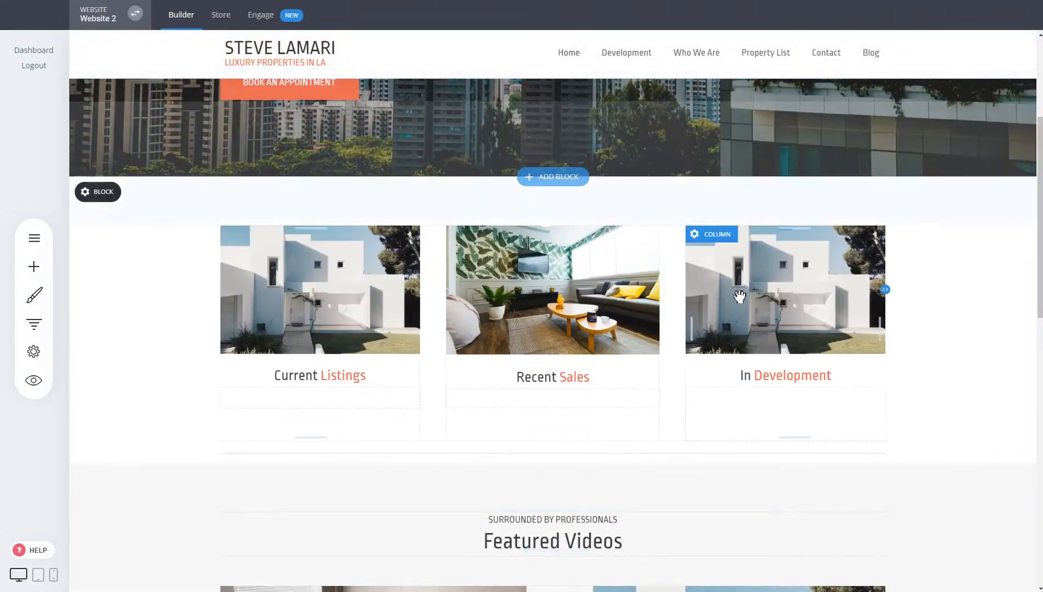
{"action": "scroll", "coordinate": [740, 296], "scroll_direction": "up", "scroll_amount": 5}
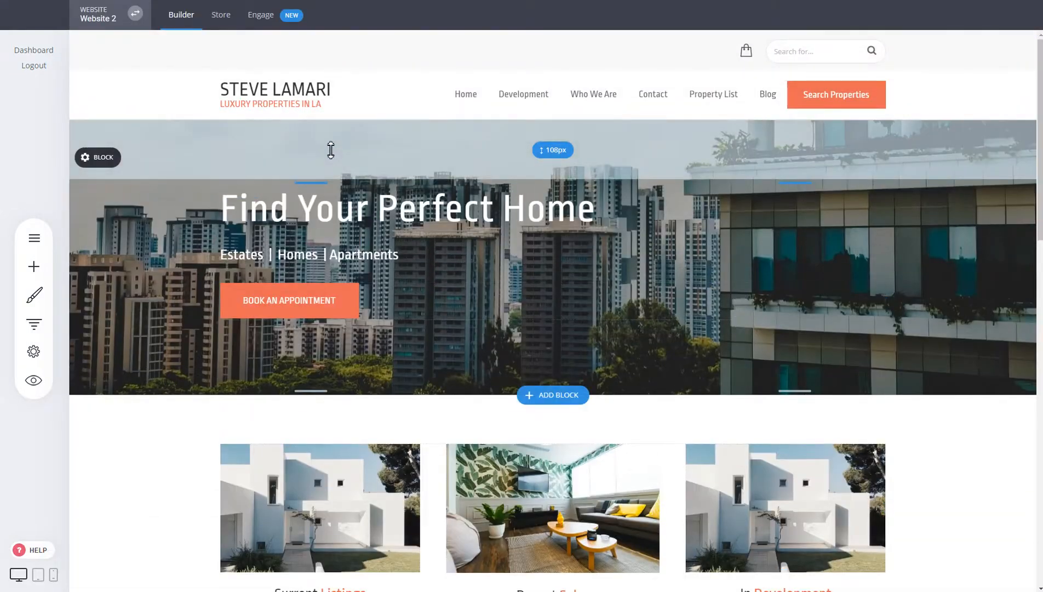
- Turn off 'Apply fixed header when scrolling' and save the header changes
{"action": "left_click", "coordinate": [86, 97]}
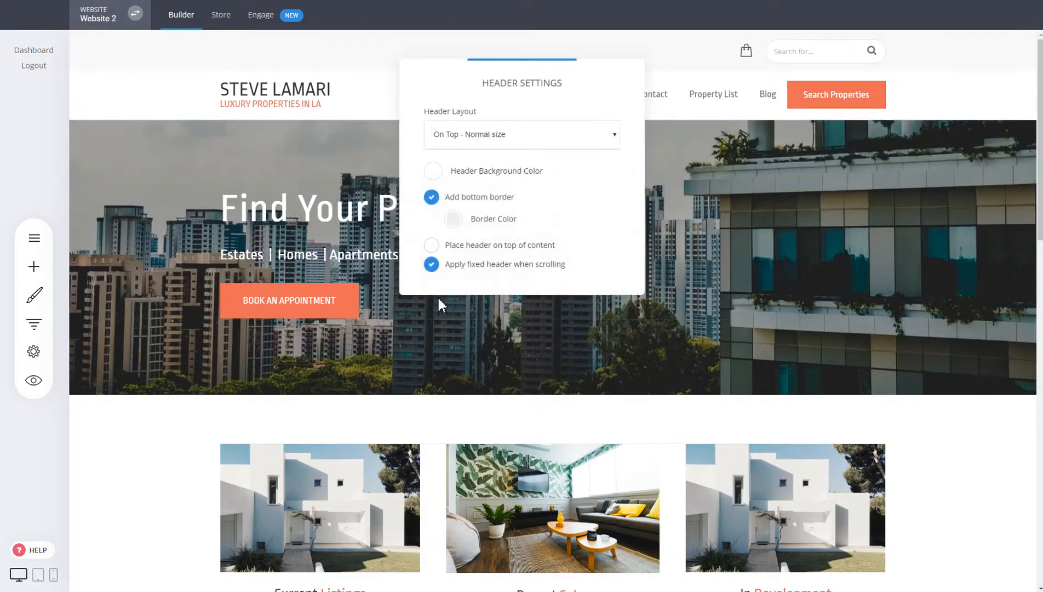
{"action": "left_click", "coordinate": [478, 271]}
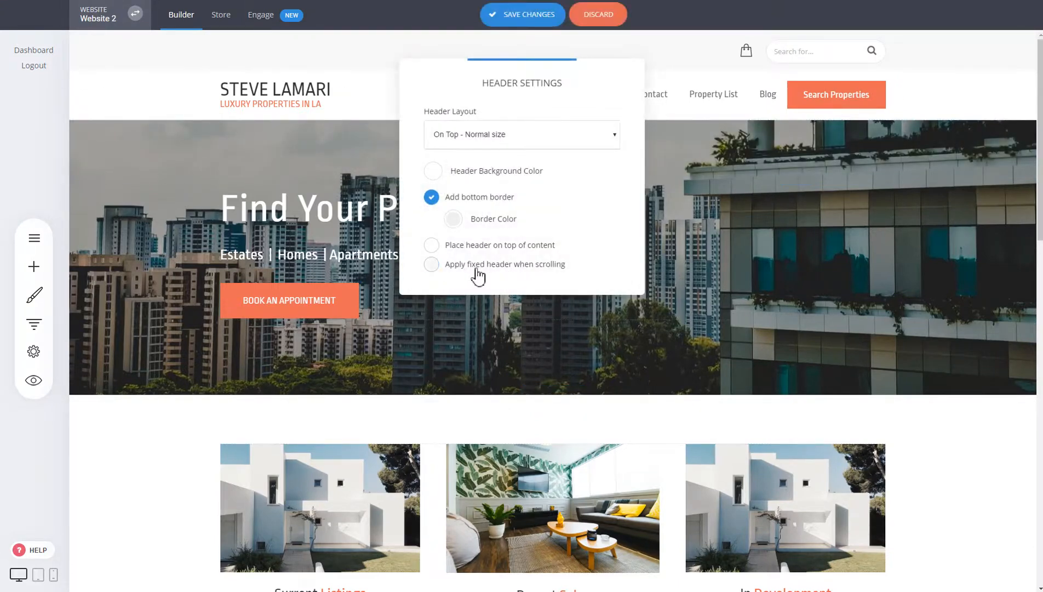
{"action": "left_click", "coordinate": [602, 21]}
{"action": "scroll", "coordinate": [577, 218], "scroll_direction": "down", "scroll_amount": 6}
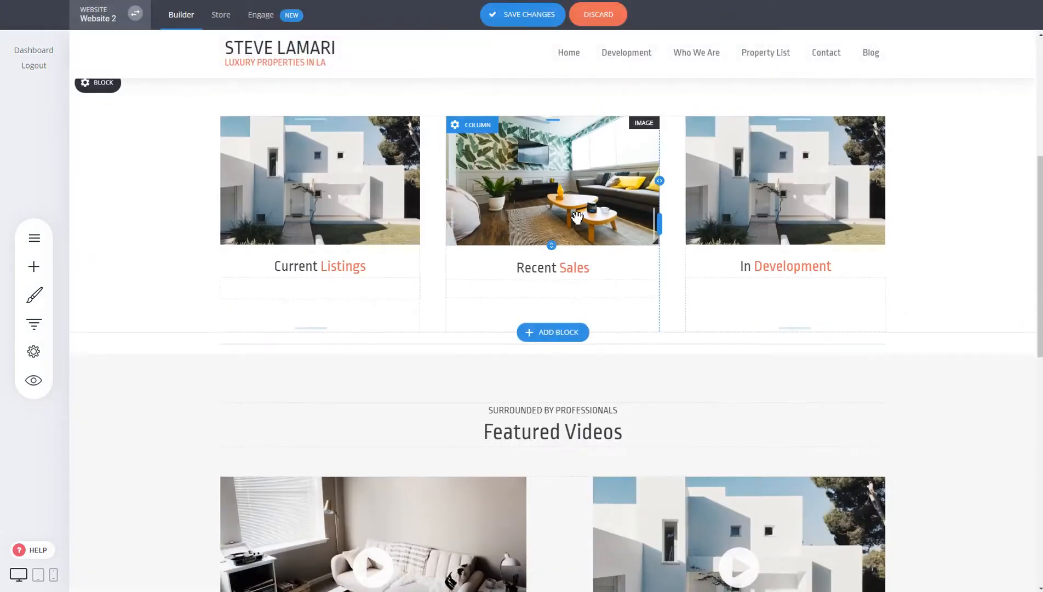
{"action": "scroll", "coordinate": [575, 221], "scroll_direction": "up", "scroll_amount": 6}
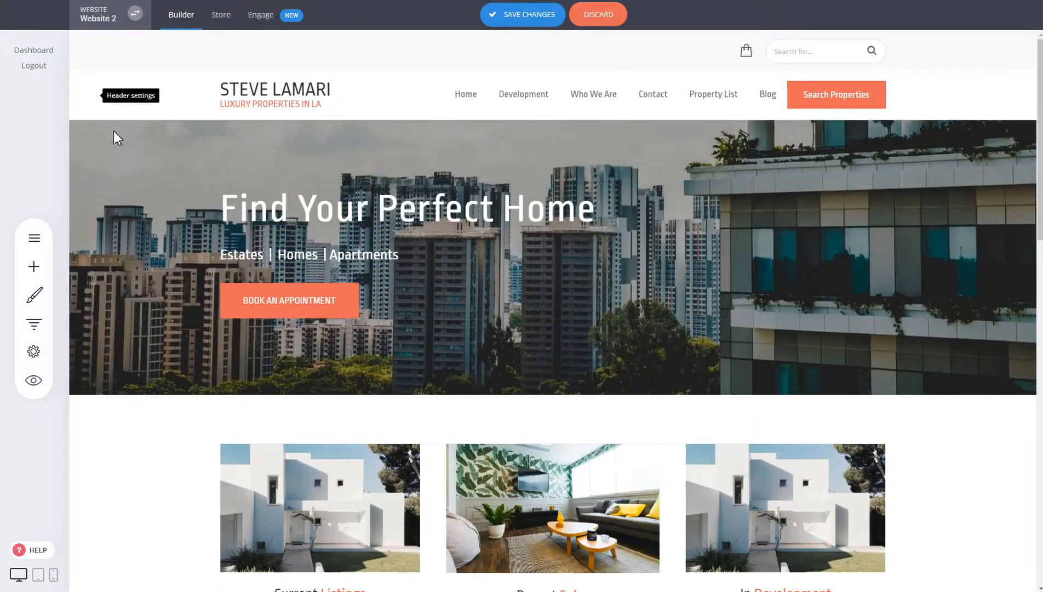
{"action": "left_click", "coordinate": [86, 97]}
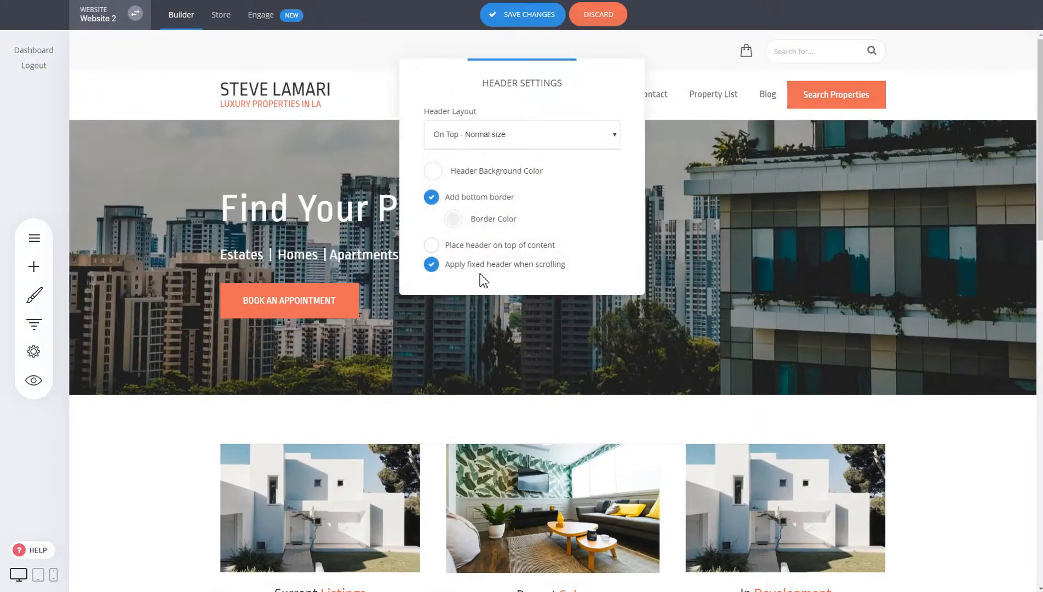
{"action": "left_click", "coordinate": [529, 16]}
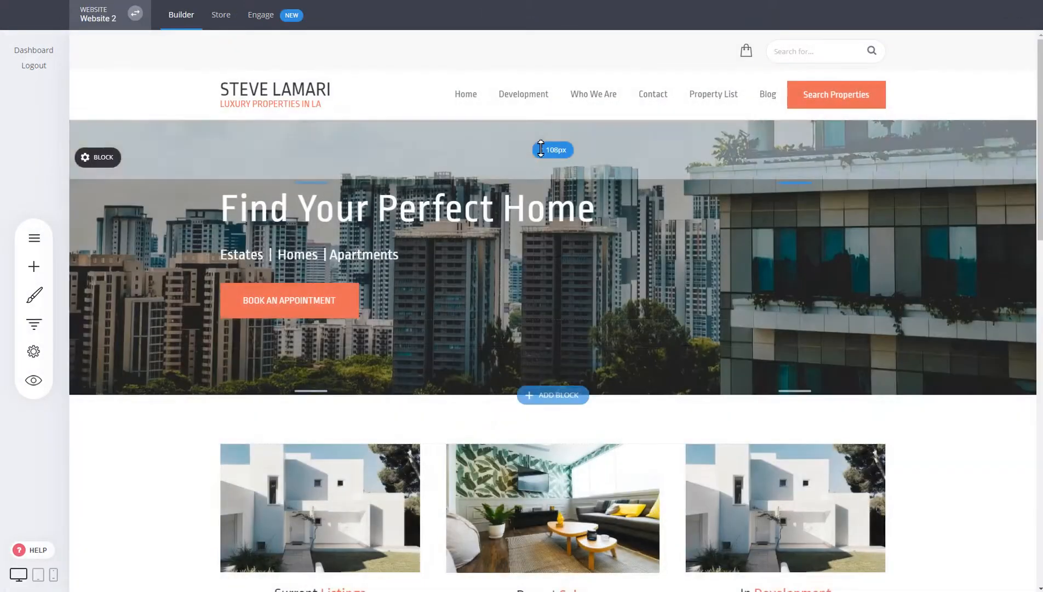
{"action": "scroll", "coordinate": [540, 149], "scroll_direction": "down", "scroll_amount": 3}
{"action": "scroll", "coordinate": [222, 65], "scroll_direction": "up", "scroll_amount": 3}
- Re-enable 'Apply fixed header when scrolling' and scroll to check the sticky header
{"action": "left_click", "coordinate": [88, 96]}
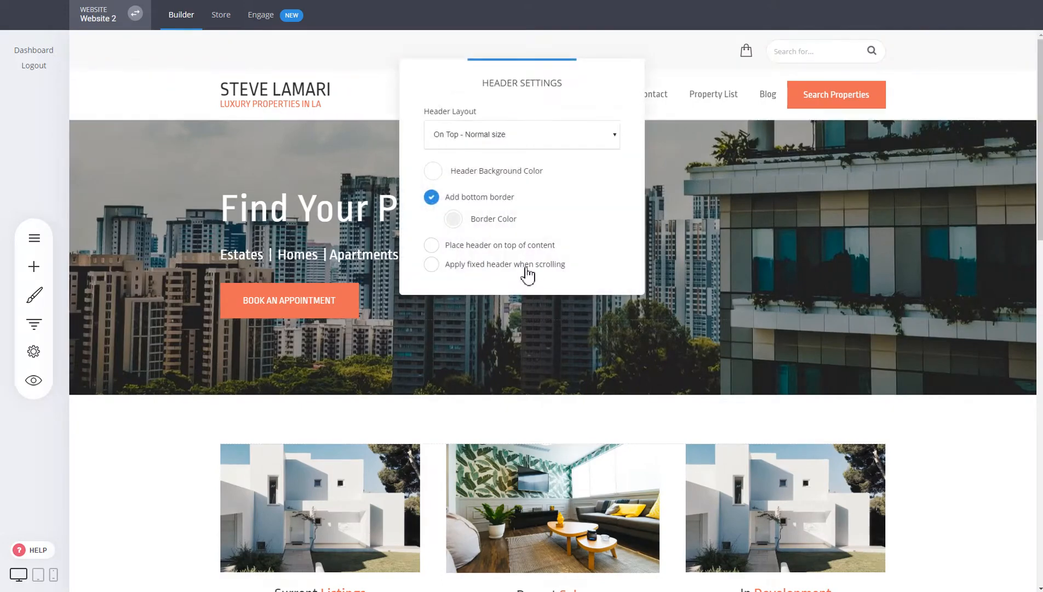
{"action": "left_click", "coordinate": [526, 266]}
{"action": "left_click", "coordinate": [725, 266]}
{"action": "scroll", "coordinate": [725, 266], "scroll_direction": "down", "scroll_amount": 5}
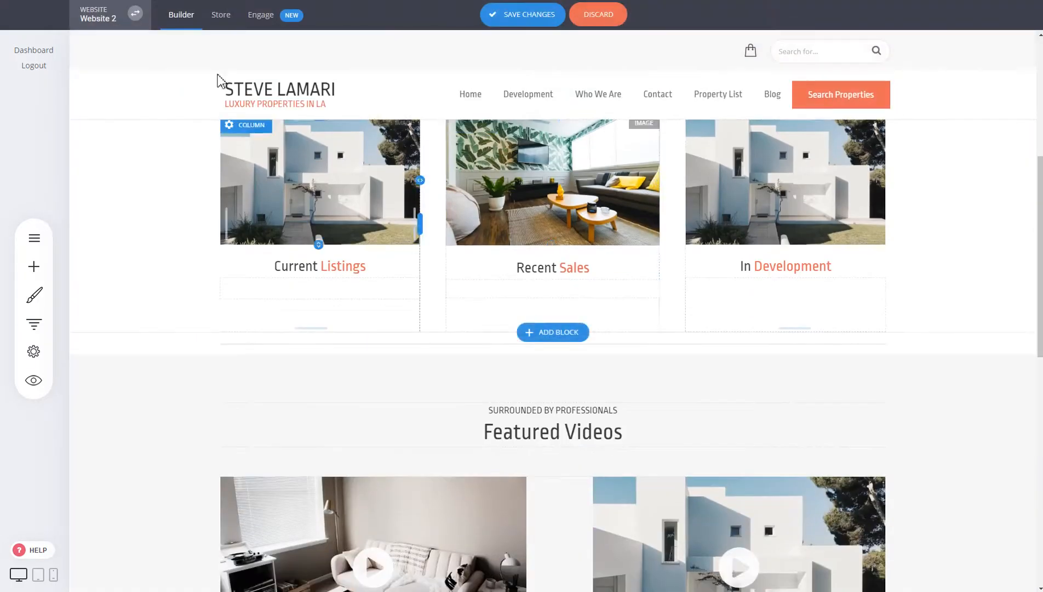
{"action": "scroll", "coordinate": [722, 191], "scroll_direction": "up", "scroll_amount": 6}
{"action": "scroll", "coordinate": [722, 191], "scroll_direction": "down", "scroll_amount": 5}
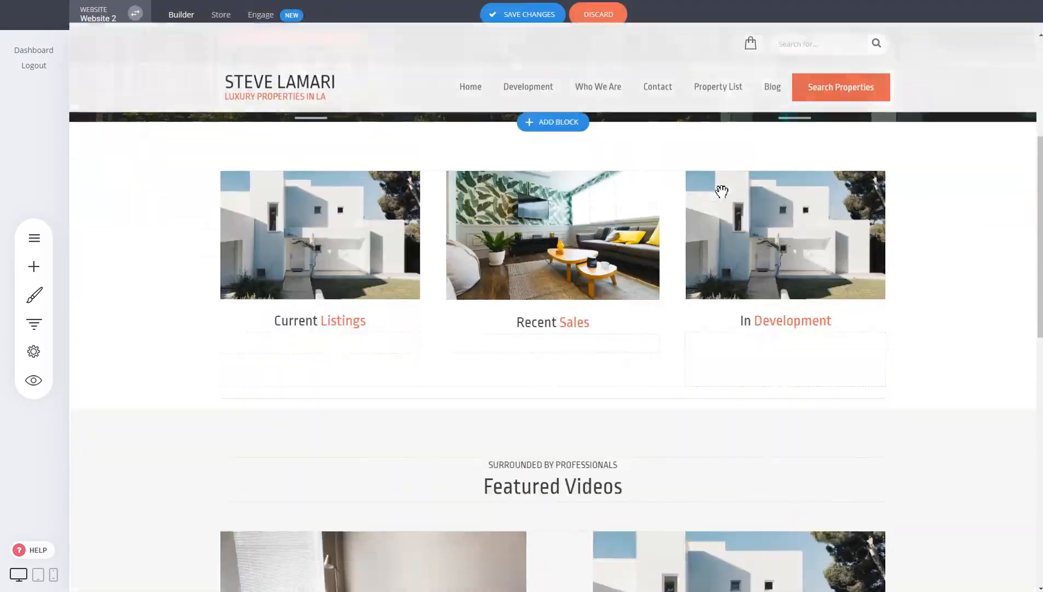
{"action": "scroll", "coordinate": [482, 168], "scroll_direction": "down", "scroll_amount": 5}
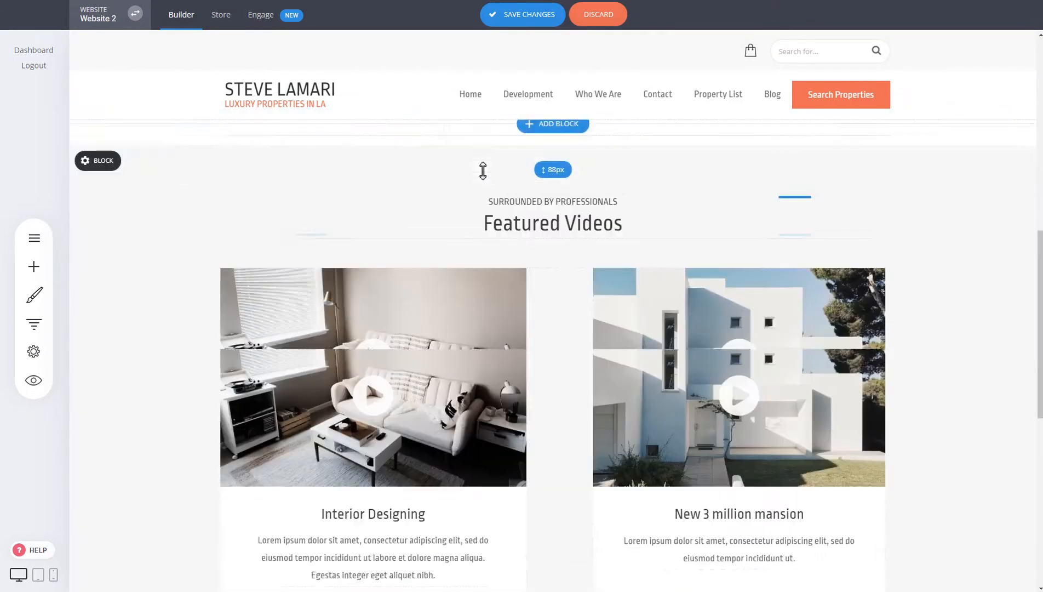
{"action": "scroll", "coordinate": [450, 200], "scroll_direction": "up", "scroll_amount": 5}
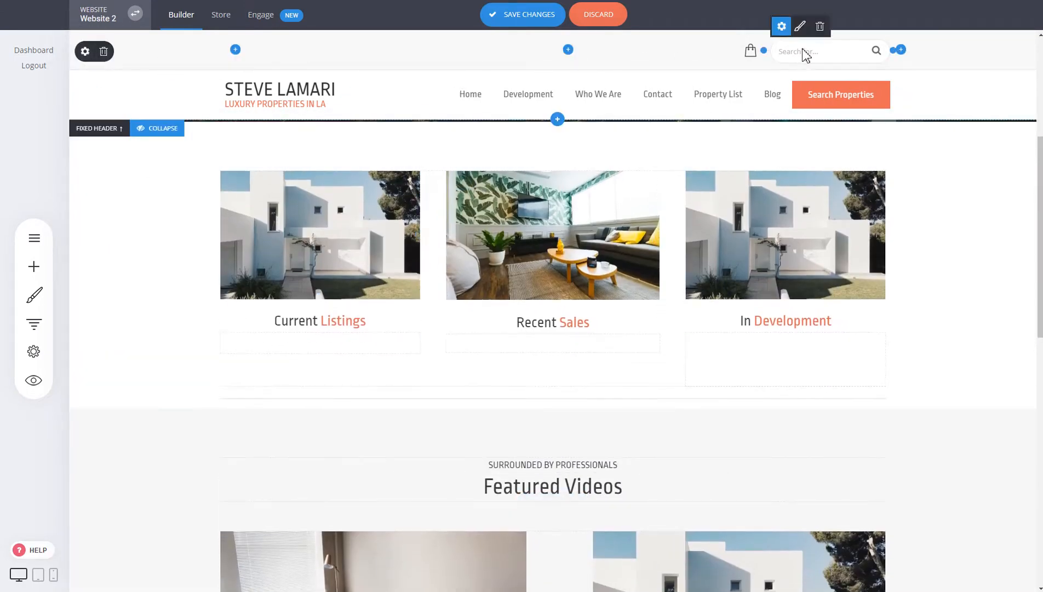
- Delete the fixed header's top search row
{"action": "left_click", "coordinate": [105, 52]}
{"action": "left_click", "coordinate": [552, 281]}
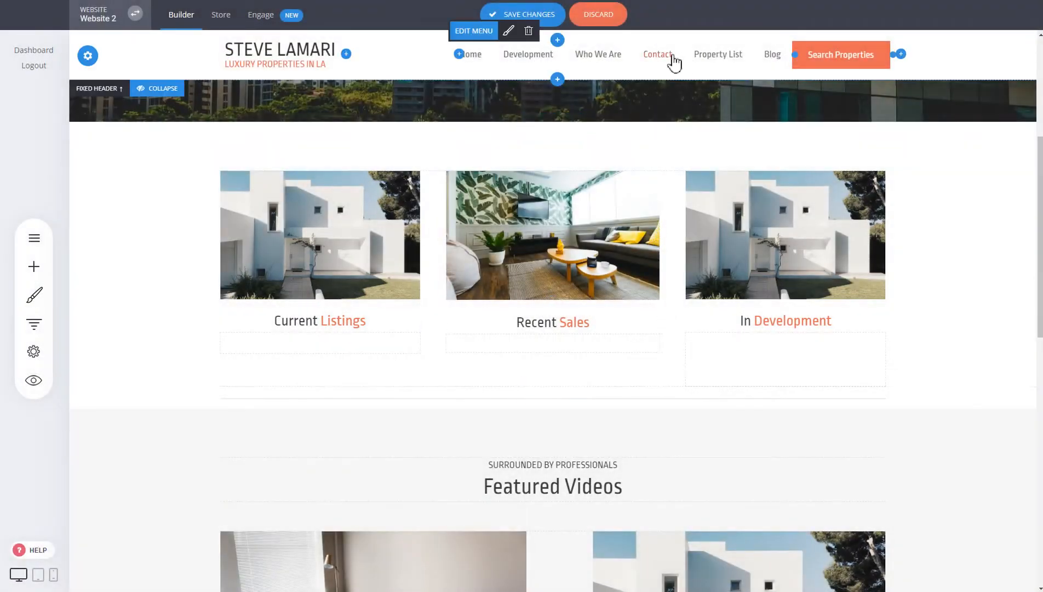
{"action": "scroll", "coordinate": [756, 225], "scroll_direction": "up", "scroll_amount": 4}
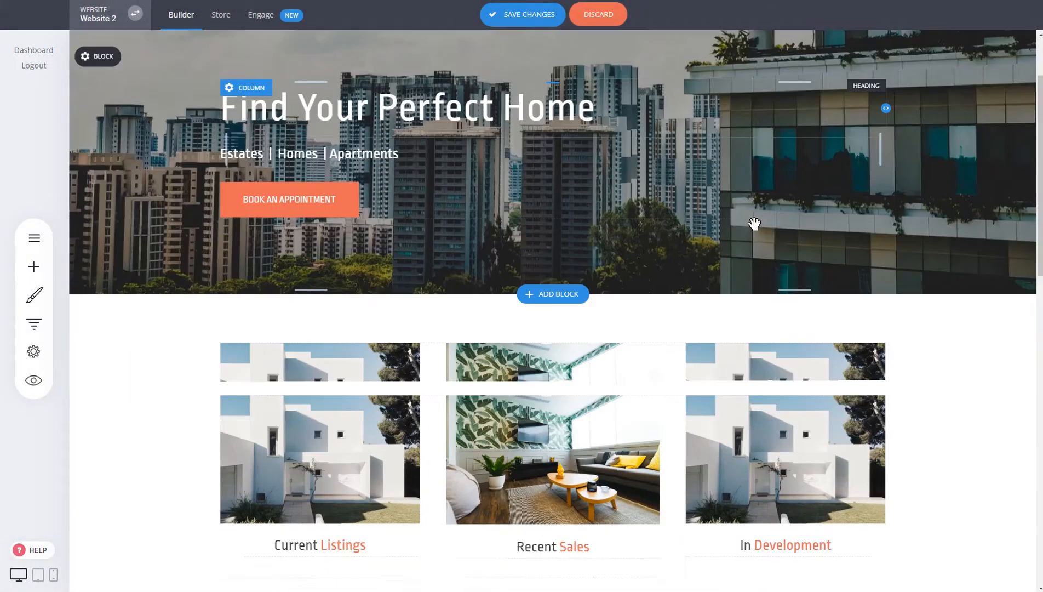
{"action": "scroll", "coordinate": [755, 224], "scroll_direction": "down", "scroll_amount": 5}
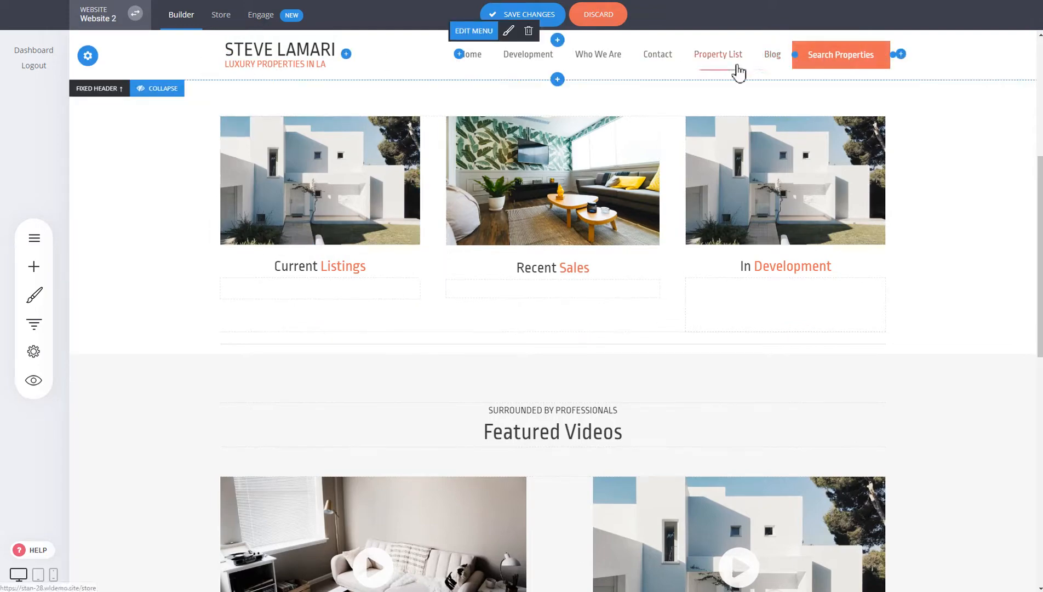
{"action": "scroll", "coordinate": [548, 164], "scroll_direction": "up", "scroll_amount": 6}
{"action": "scroll", "coordinate": [524, 149], "scroll_direction": "down", "scroll_amount": 5}
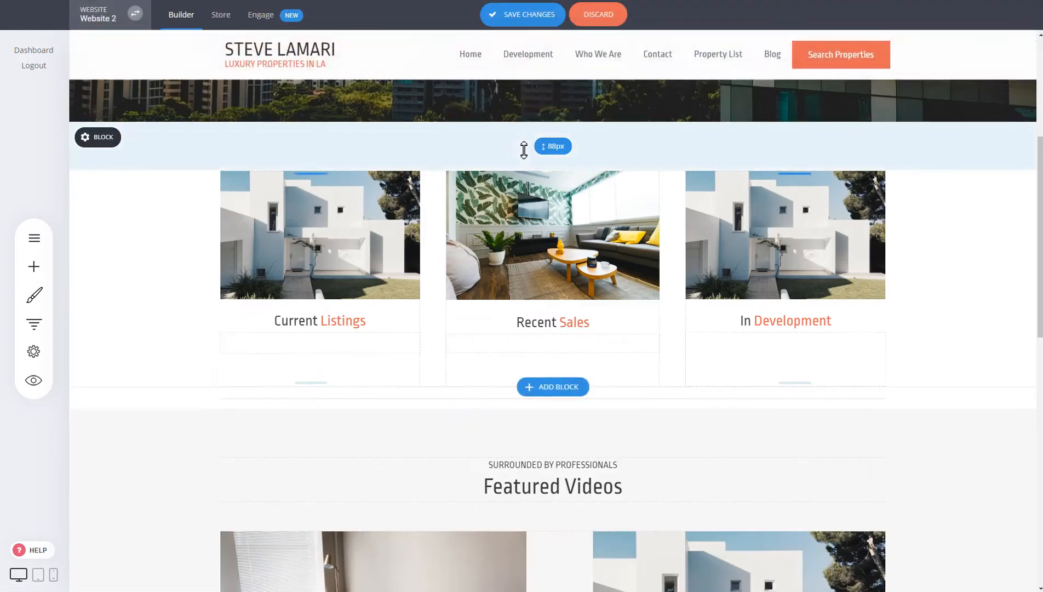
{"action": "scroll", "coordinate": [524, 150], "scroll_direction": "down", "scroll_amount": 1}
- Delete the Search Properties button, remove Development from the menu, and save
{"action": "left_click", "coordinate": [842, 33]}
{"action": "left_click", "coordinate": [578, 268]}
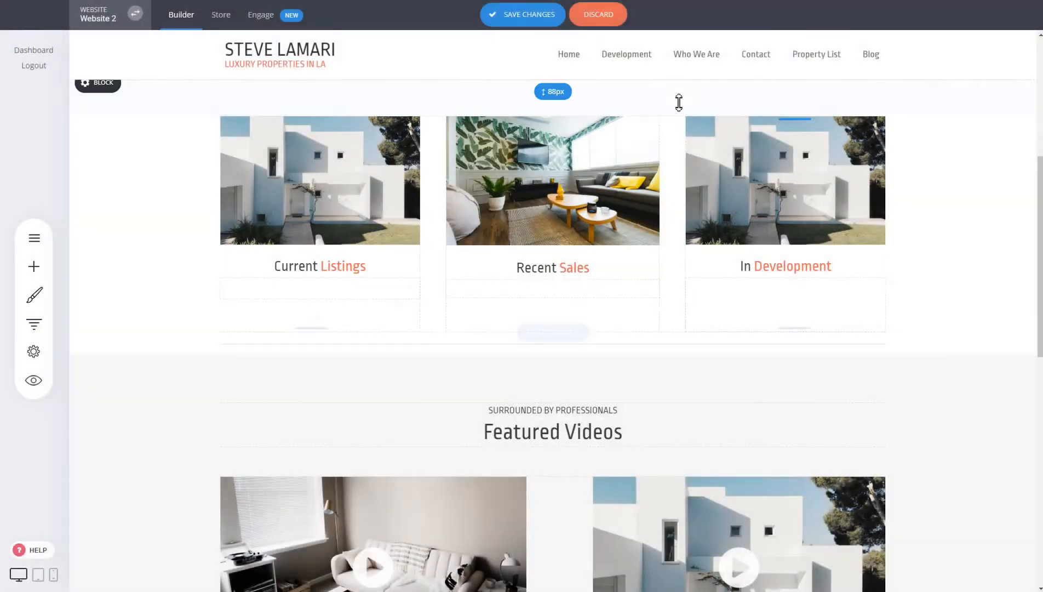
{"action": "left_click", "coordinate": [589, 38]}
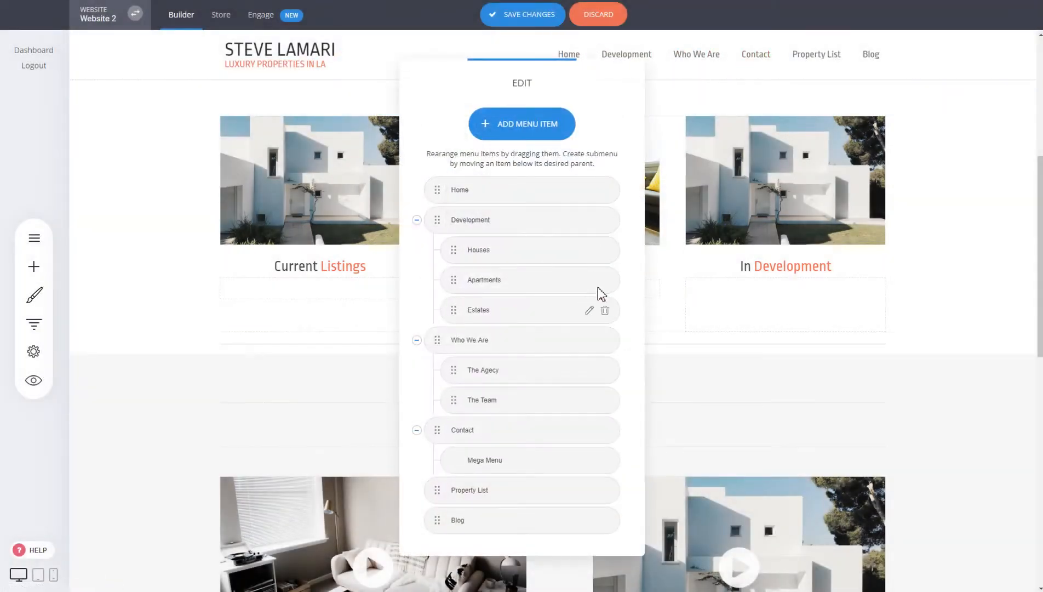
{"action": "left_click", "coordinate": [606, 224]}
{"action": "left_click", "coordinate": [569, 262]}
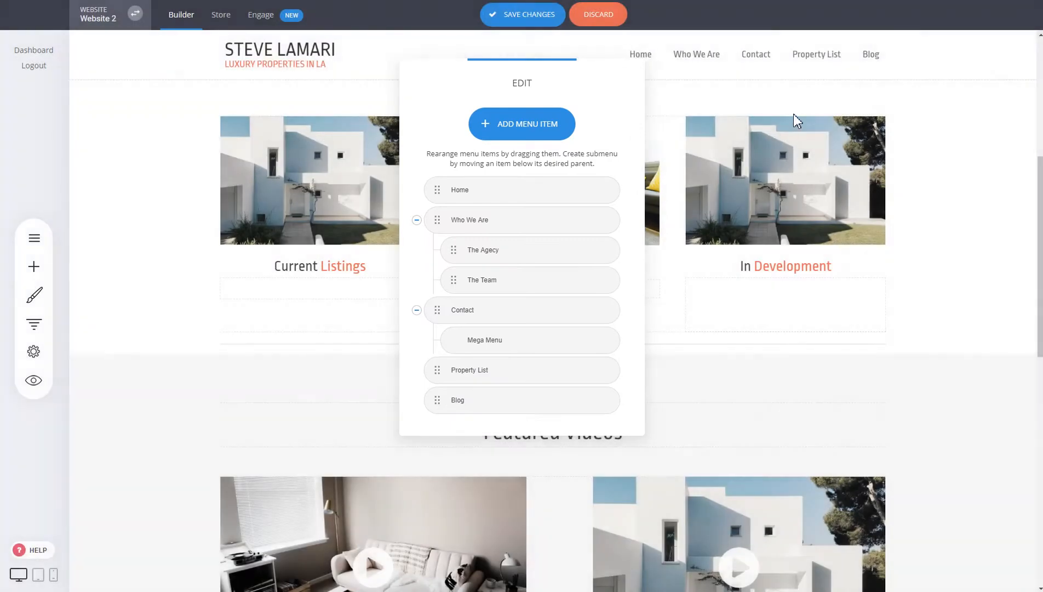
{"action": "left_click", "coordinate": [535, 16]}
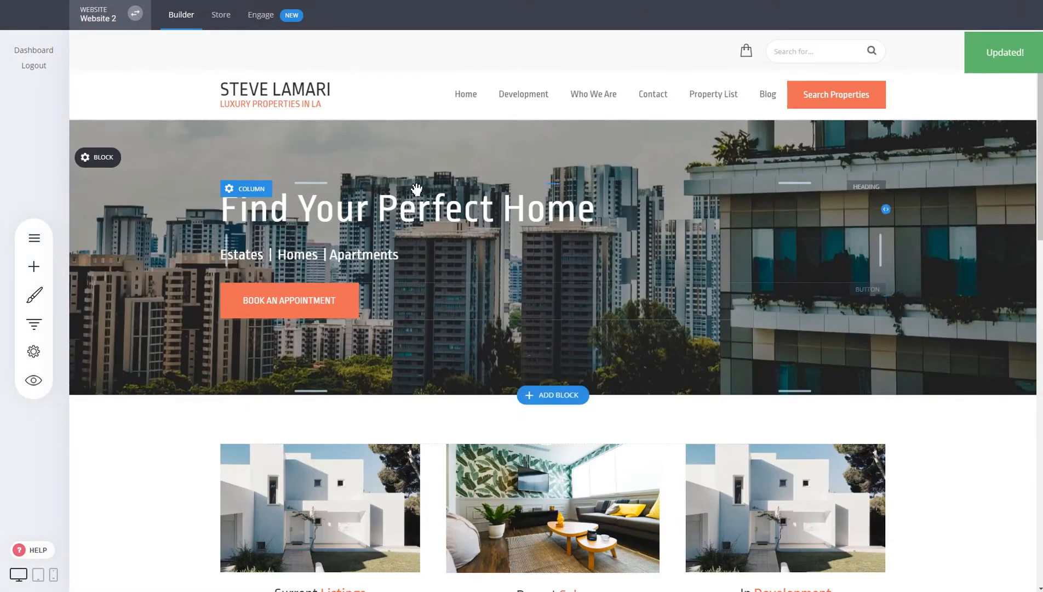
- Scroll down to reveal the sticky header and collapse its Fixed Header bar
{"action": "scroll", "coordinate": [554, 318], "scroll_direction": "down", "scroll_amount": 6}
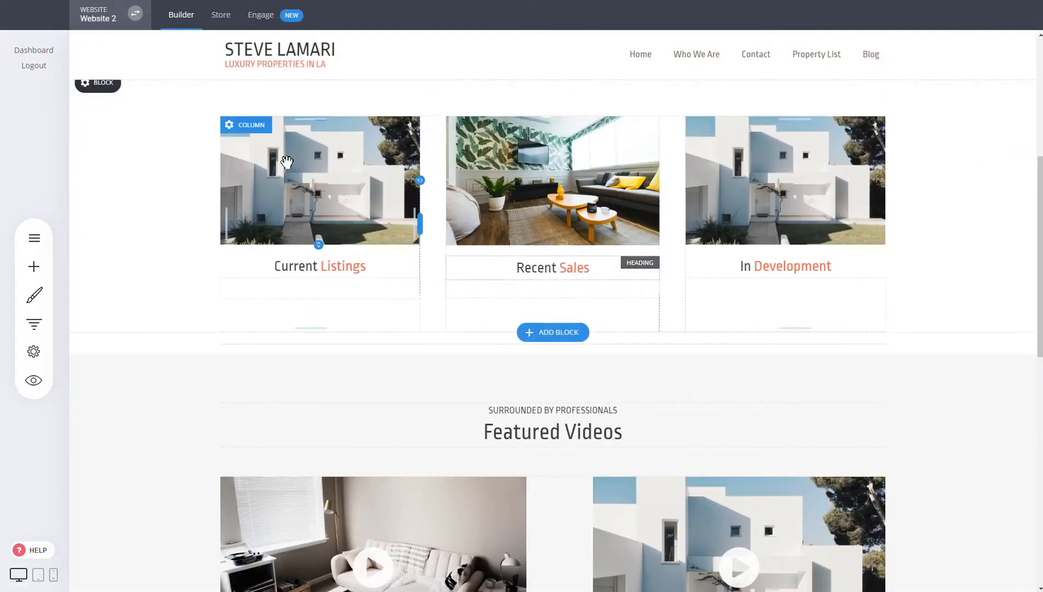
{"action": "scroll", "coordinate": [295, 155], "scroll_direction": "down", "scroll_amount": 5}
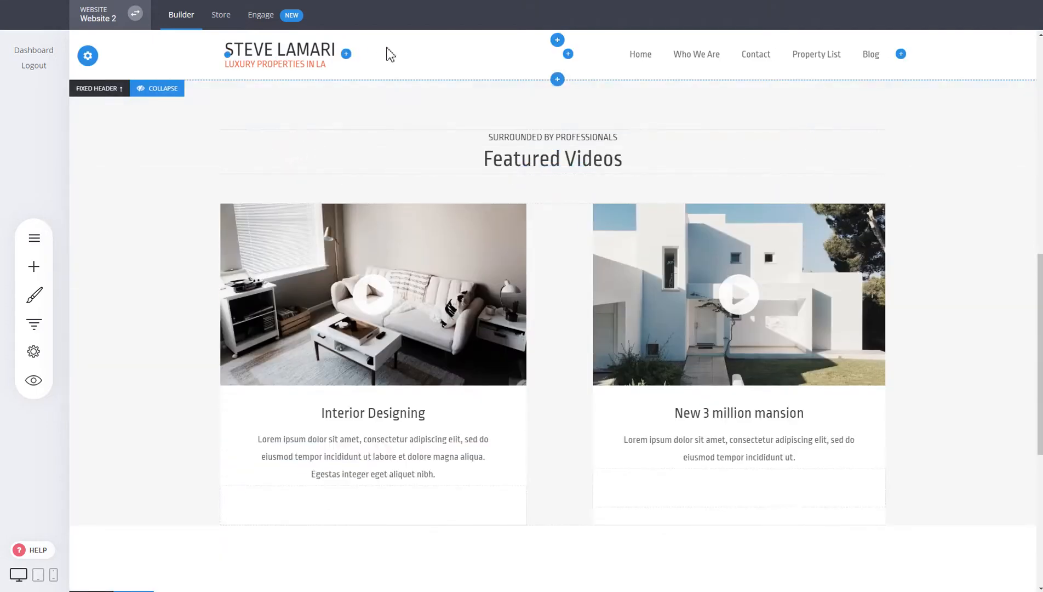
{"action": "scroll", "coordinate": [415, 170], "scroll_direction": "down", "scroll_amount": 6}
{"action": "scroll", "coordinate": [675, 274], "scroll_direction": "up", "scroll_amount": 7}
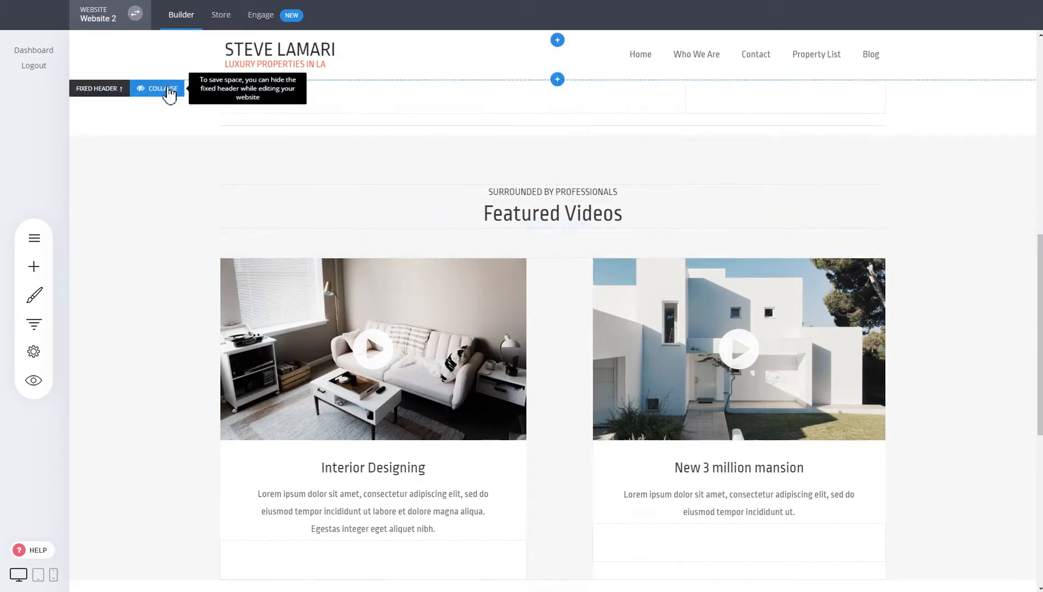
{"action": "left_click", "coordinate": [168, 90]}
{"action": "scroll", "coordinate": [267, 243], "scroll_direction": "up", "scroll_amount": 6}
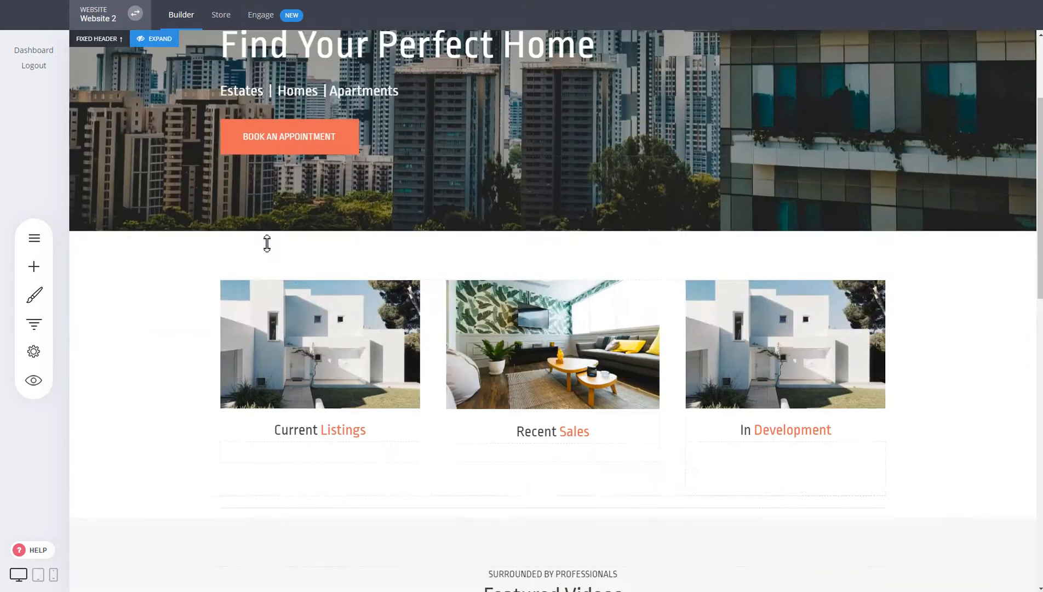
{"action": "scroll", "coordinate": [267, 243], "scroll_direction": "up", "scroll_amount": 3}
{"action": "scroll", "coordinate": [267, 244], "scroll_direction": "down", "scroll_amount": 15}
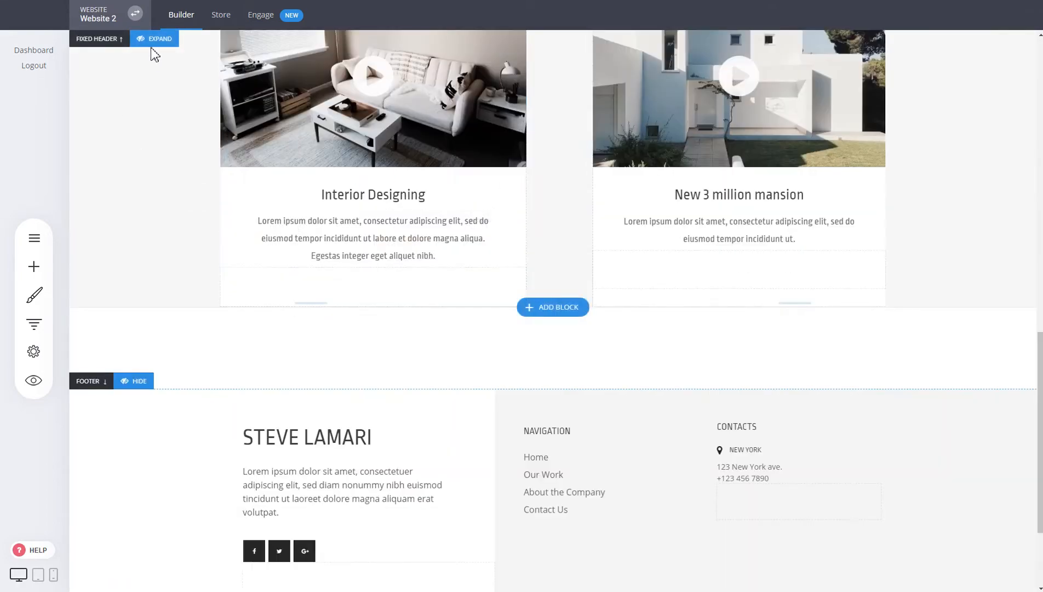
{"action": "scroll", "coordinate": [340, 257], "scroll_direction": "up", "scroll_amount": 12}
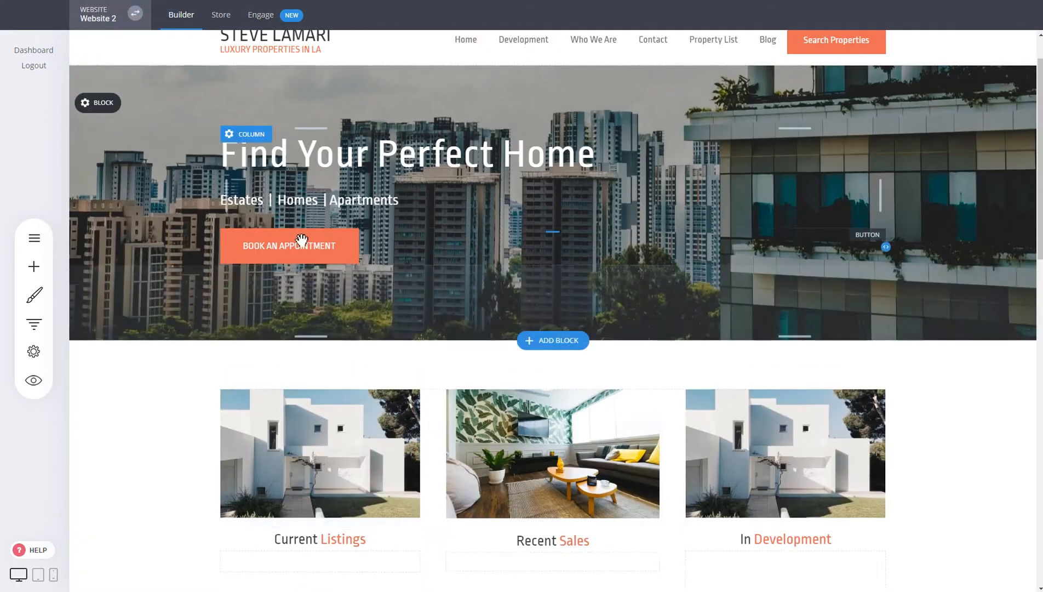
{"action": "scroll", "coordinate": [302, 239], "scroll_direction": "down", "scroll_amount": 6}
{"action": "scroll", "coordinate": [301, 230], "scroll_direction": "up", "scroll_amount": 7}
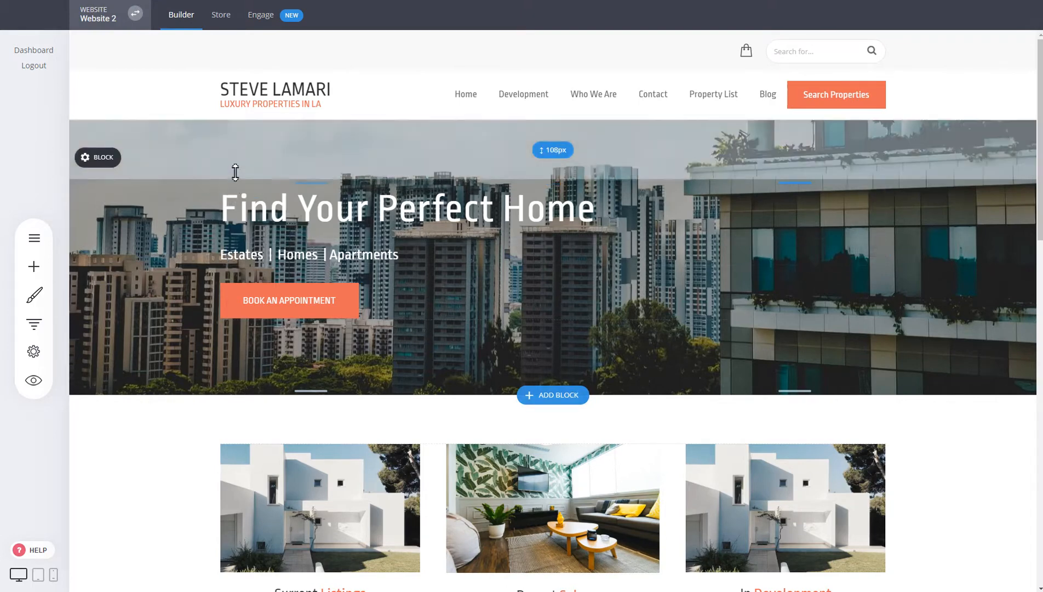
{"action": "mouse_move", "coordinate": [293, 92]}
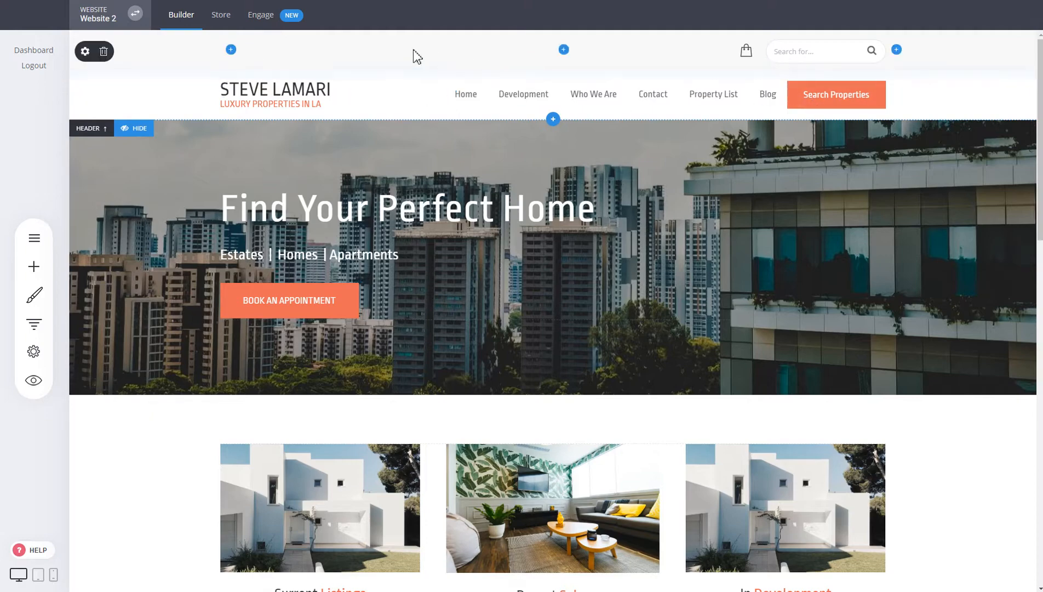
{"action": "left_click", "coordinate": [140, 128]}
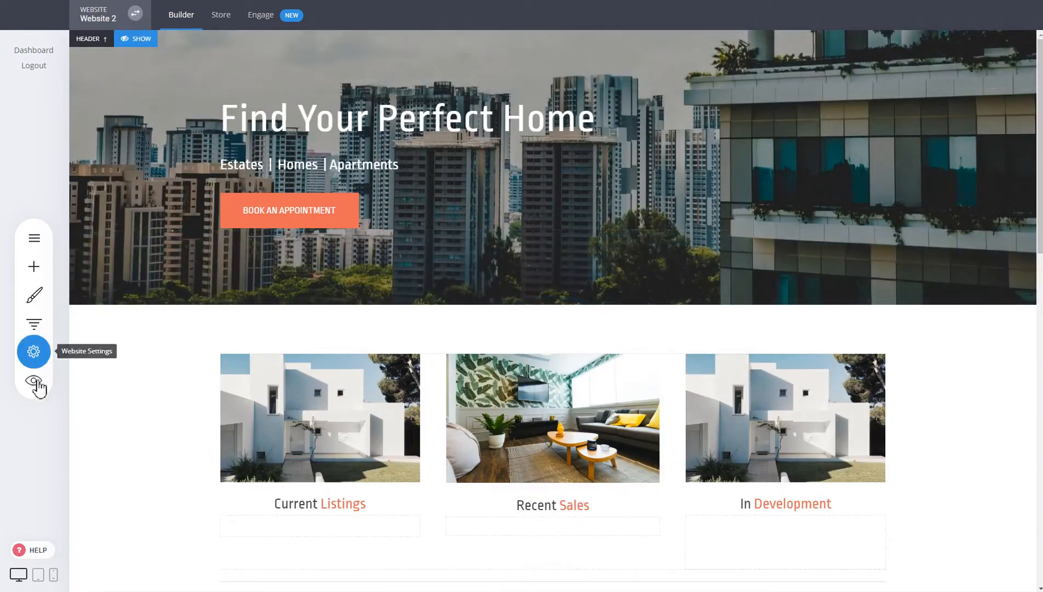
{"action": "left_click", "coordinate": [29, 392]}
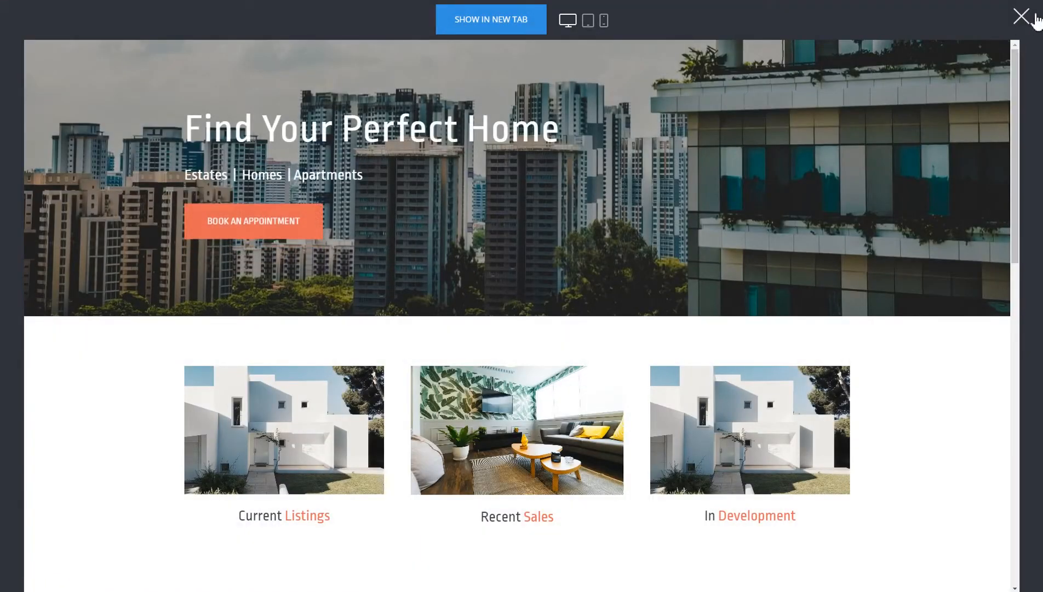
{"action": "left_click", "coordinate": [1021, 17]}
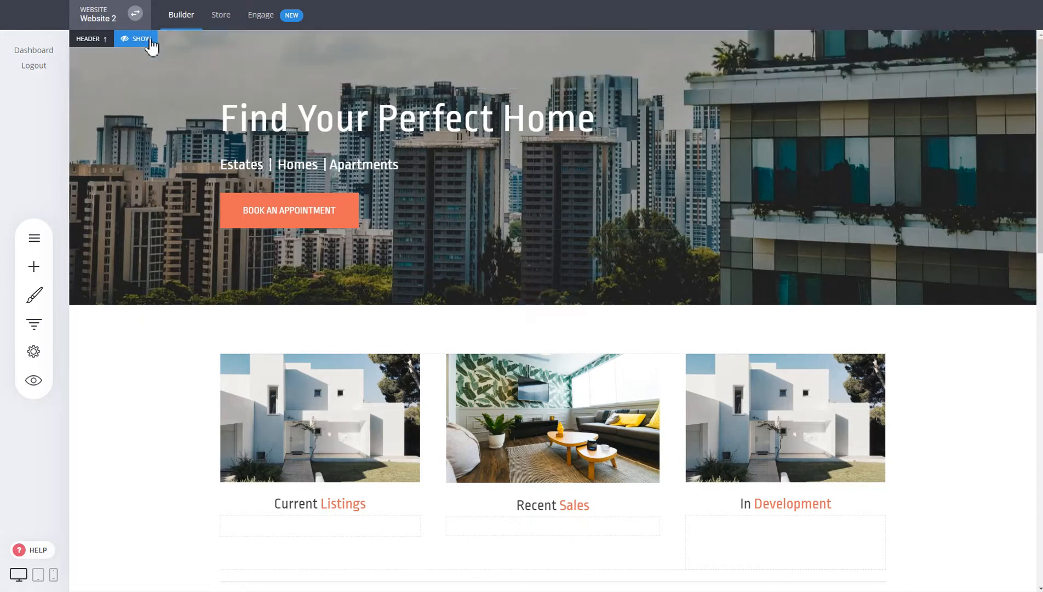
{"action": "left_click", "coordinate": [148, 37]}
{"action": "scroll", "coordinate": [815, 226], "scroll_direction": "down", "scroll_amount": 15}
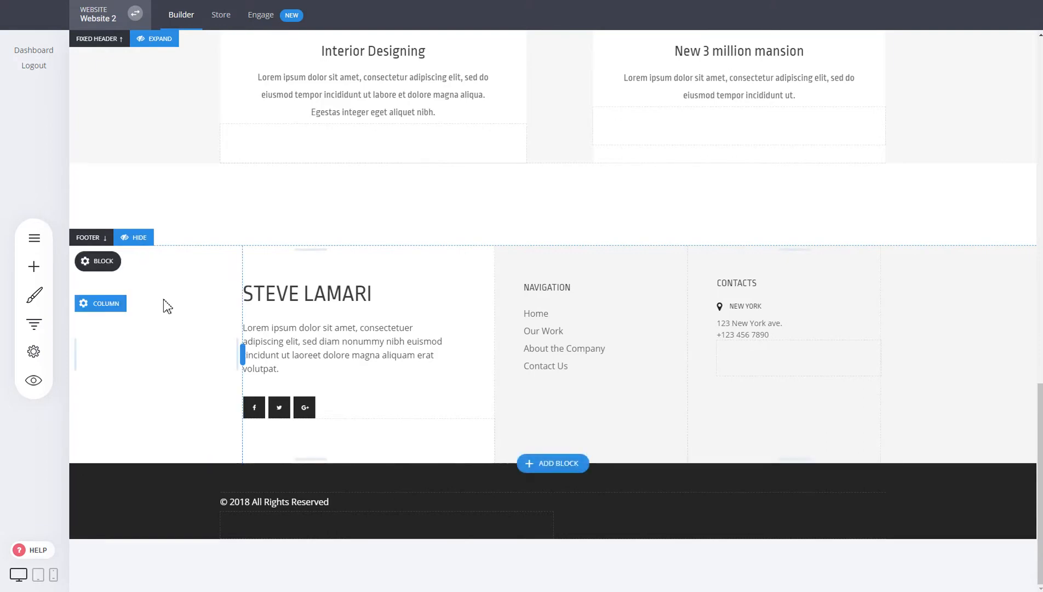
{"action": "left_click", "coordinate": [138, 241]}
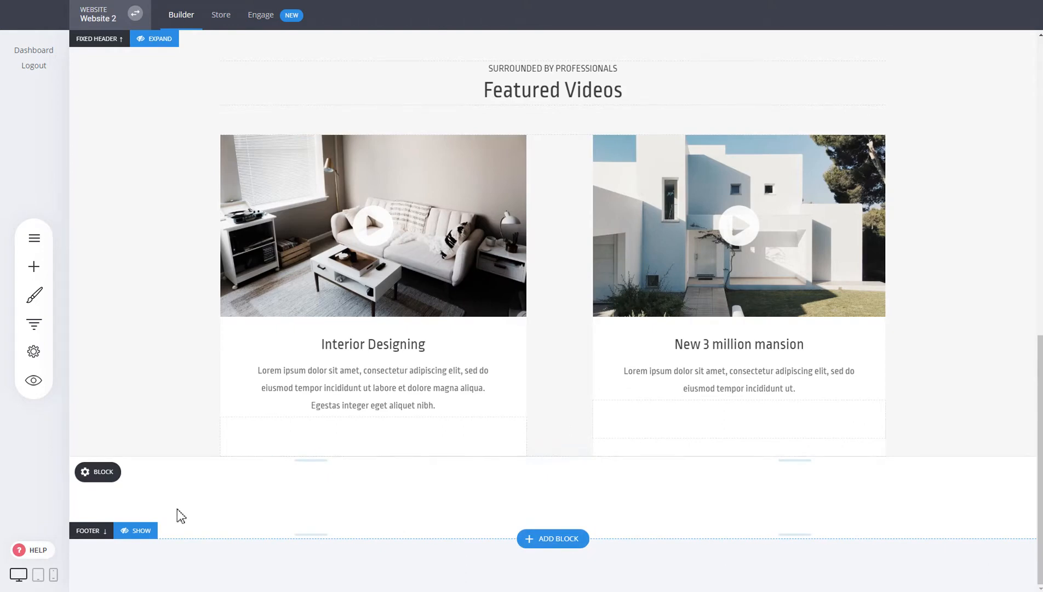
{"action": "left_click", "coordinate": [138, 531]}
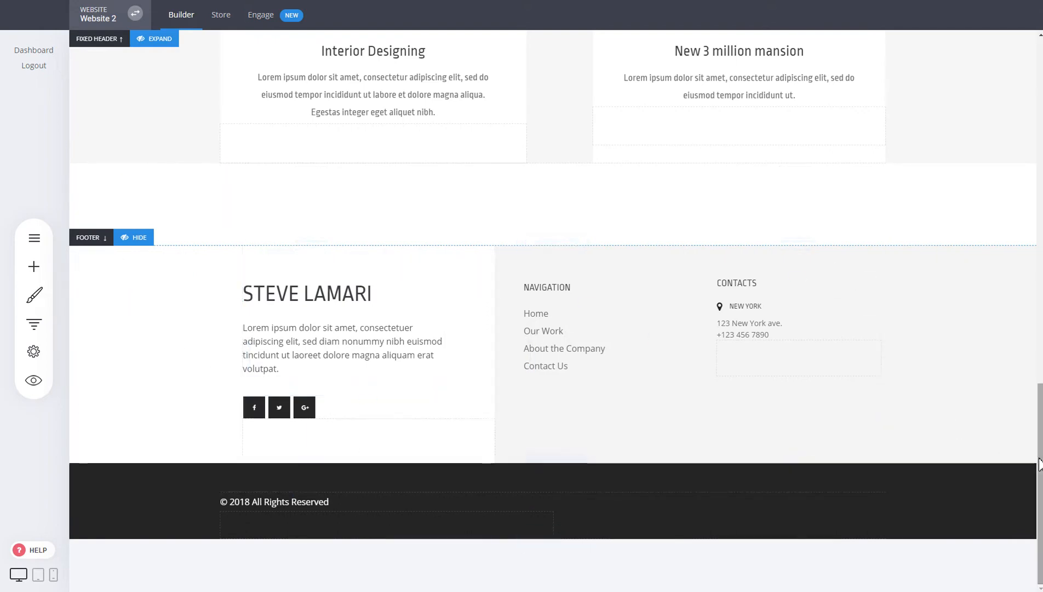
{"action": "left_click_drag", "start_coordinate": [1038, 465], "coordinate": [1038, 104]}
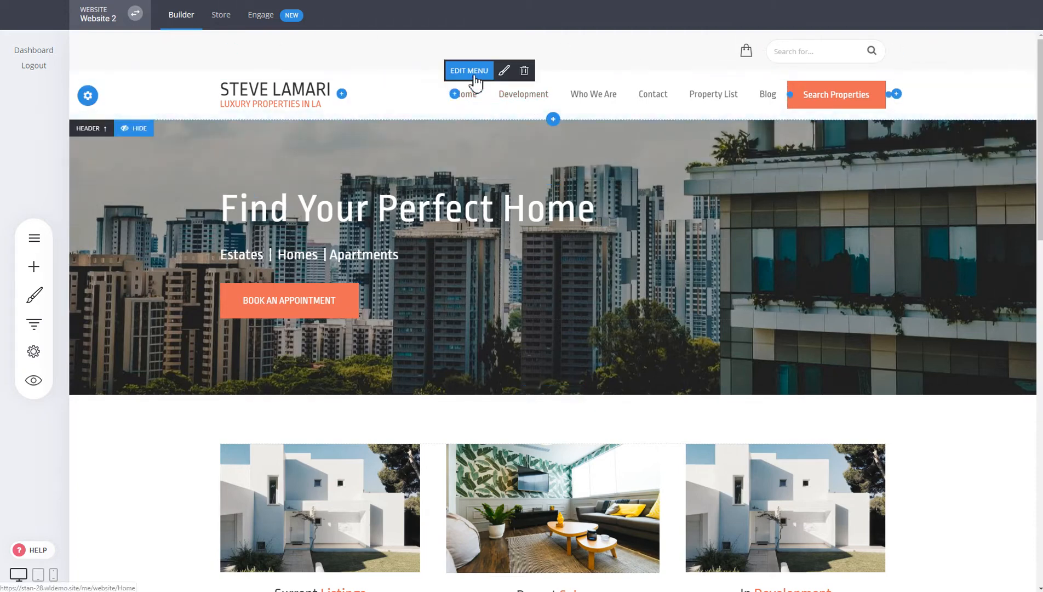
{"action": "left_click", "coordinate": [473, 72]}
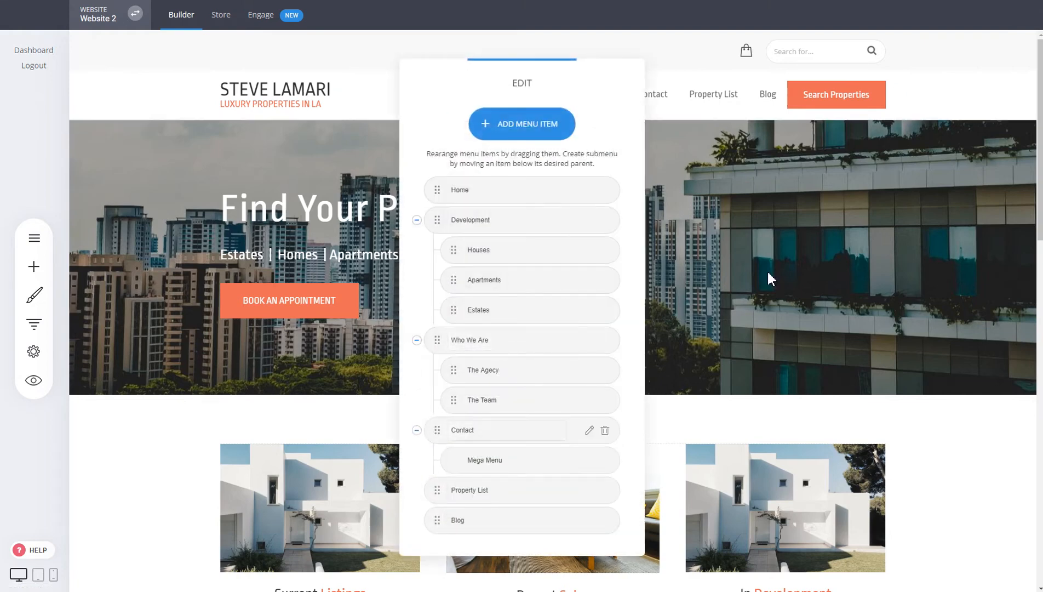
{"action": "left_click", "coordinate": [770, 274]}
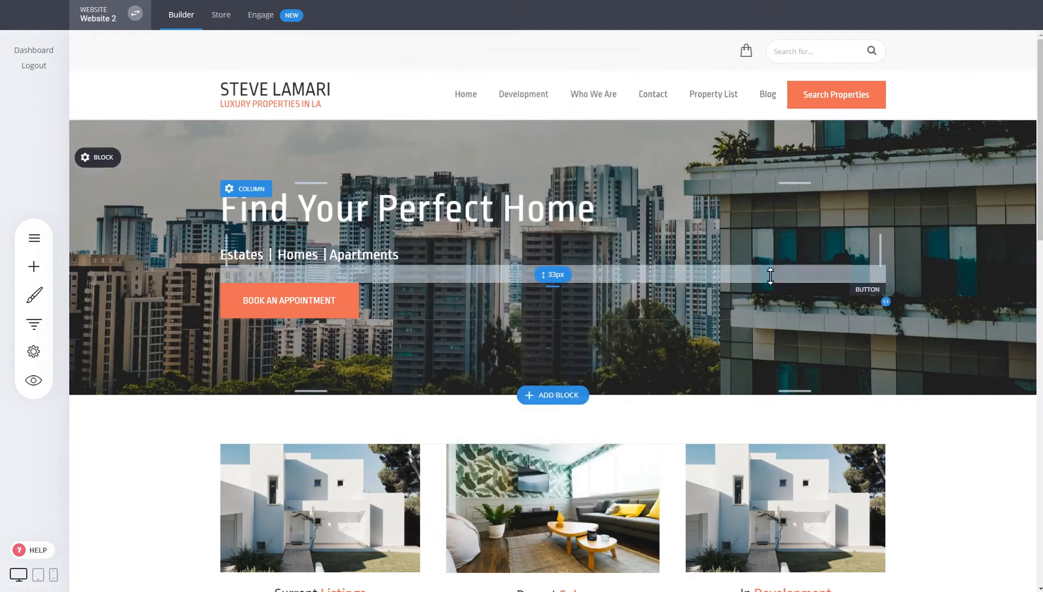